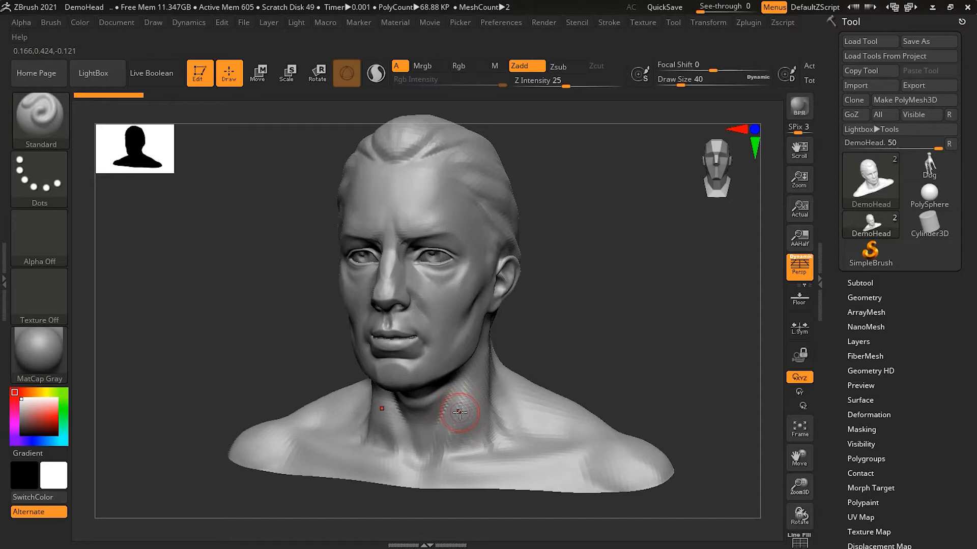
# - Set the Draw Size to 32 and sculpt Standard brush strokes on the bust's shoulders, forehead, nose, mouth area and neck
pyautogui.press('[')
pyautogui.moveTo(458, 393)
pyautogui.mouseDown()
pyautogui.moveTo(564, 463)
pyautogui.moveTo(606, 460)
pyautogui.mouseUp()
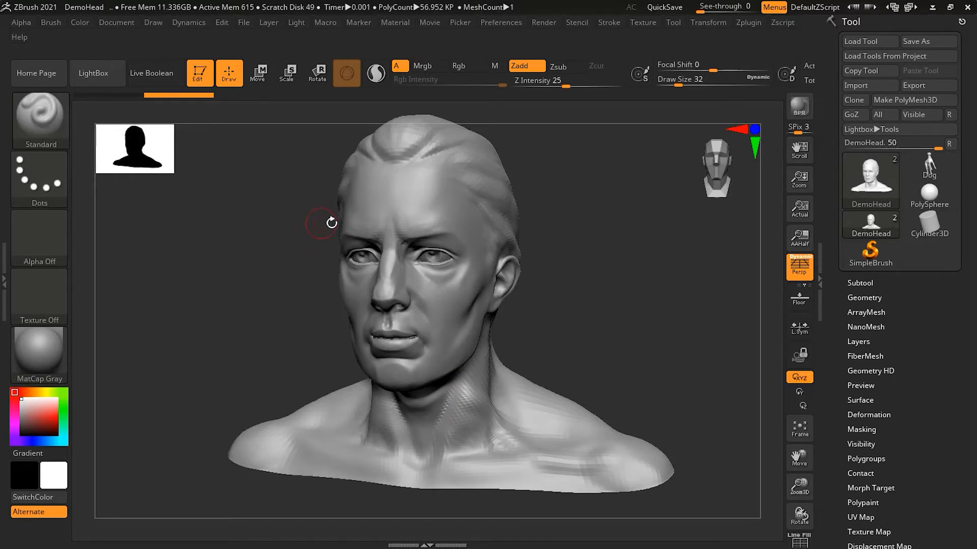
pyautogui.moveTo(367, 193)
pyautogui.mouseDown()
pyautogui.moveTo(447, 247)
pyautogui.moveTo(427, 351)
pyautogui.moveTo(387, 422)
pyautogui.moveTo(278, 455)
pyautogui.mouseUp()
pyautogui.moveTo(379, 247); pyautogui.dragTo(392, 316)
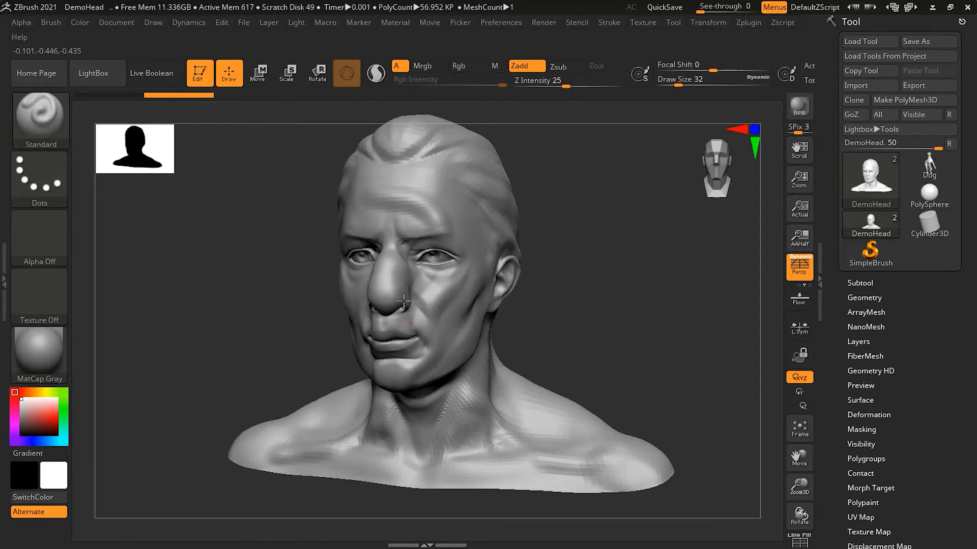
pyautogui.moveTo(213, 386)
pyautogui.mouseDown()
pyautogui.moveTo(226, 364)
pyautogui.moveTo(266, 366)
pyautogui.mouseUp()
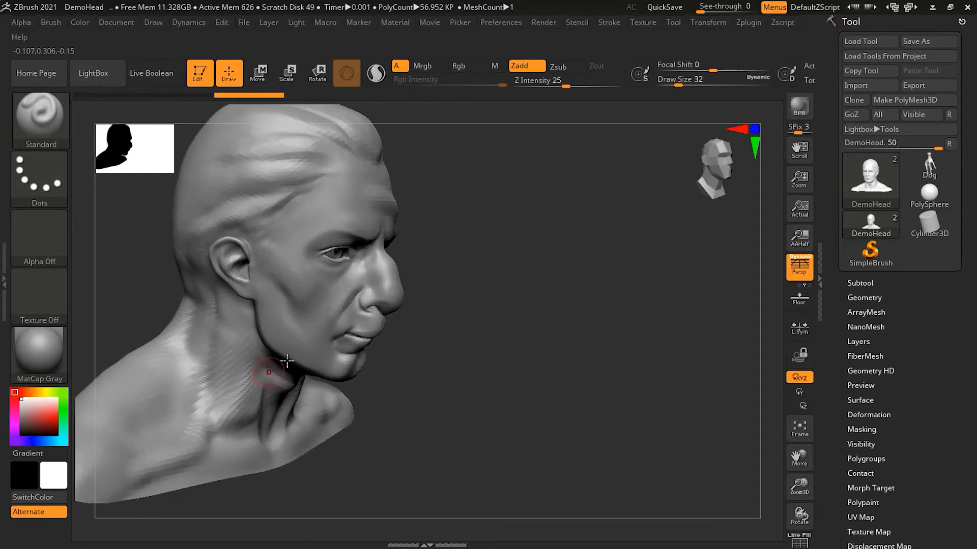
# - Step back through the DemoHead undo history to its first state and return to the latest state
pyautogui.hotkey('ctrl', 'shift', 'z')
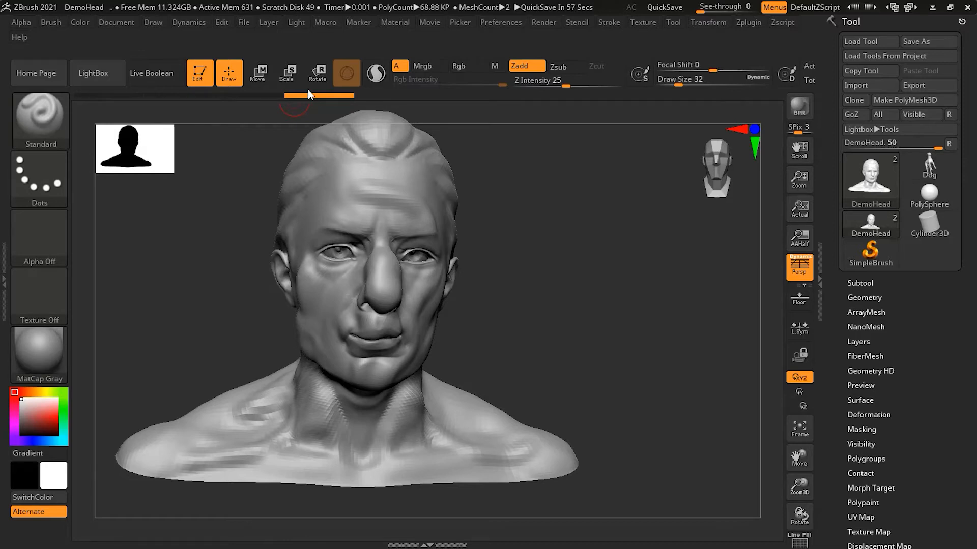
pyautogui.click(268, 96)
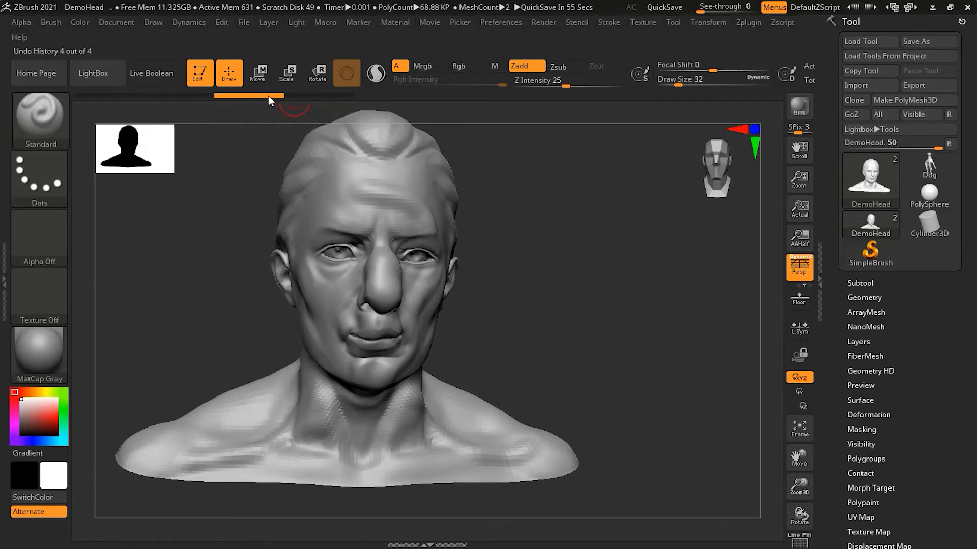
pyautogui.click(172, 95)
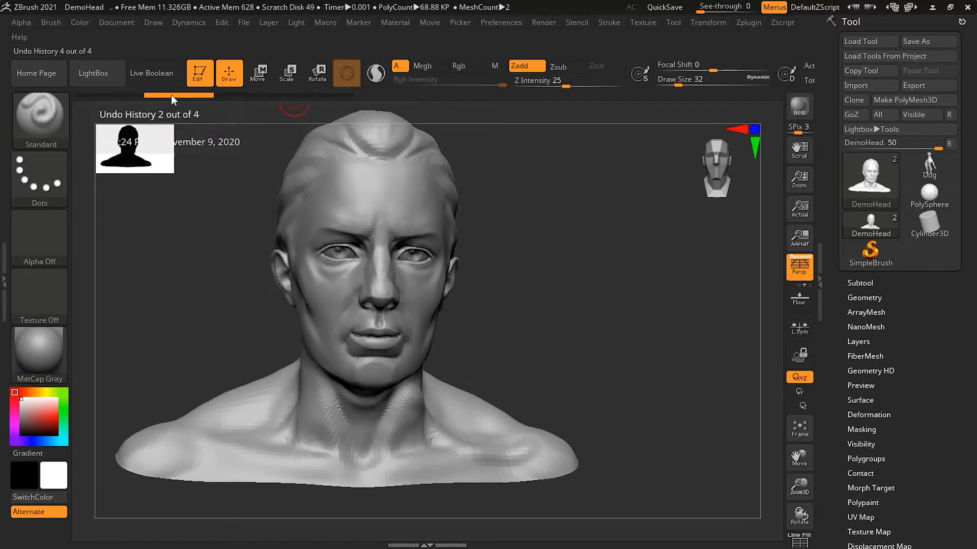
pyautogui.click(121, 93)
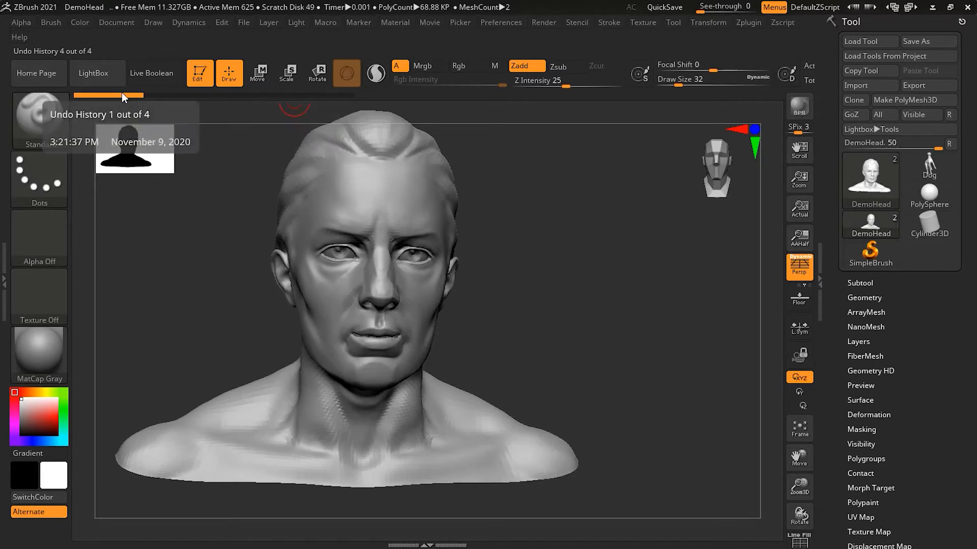
pyautogui.moveTo(121, 92)
pyautogui.mouseDown()
pyautogui.moveTo(331, 97)
pyautogui.moveTo(107, 96)
pyautogui.moveTo(319, 96)
pyautogui.mouseUp()
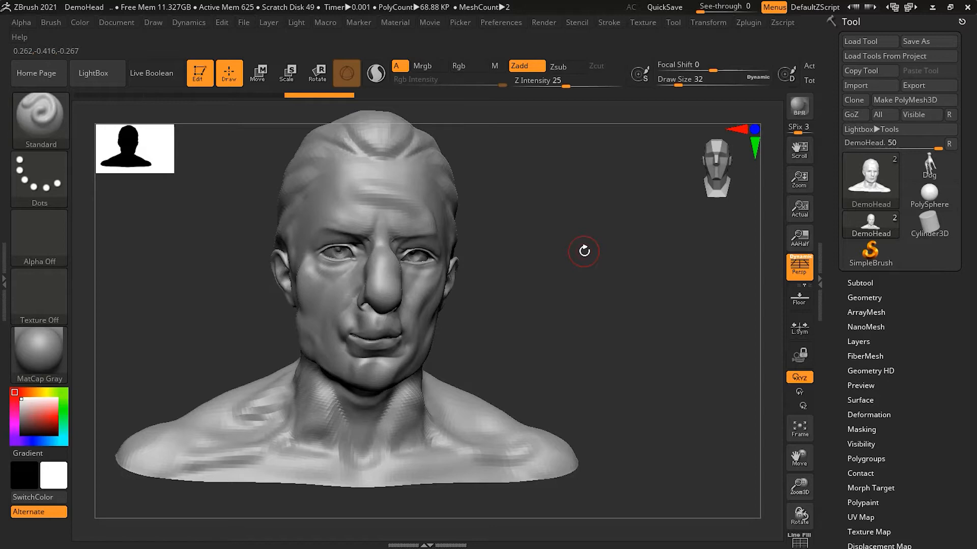
# - Undo the last two sculpting changes on the head and redo them, two times in a row
pyautogui.hotkey('ctrl', 'z')
pyautogui.hotkey('ctrl', 'z')
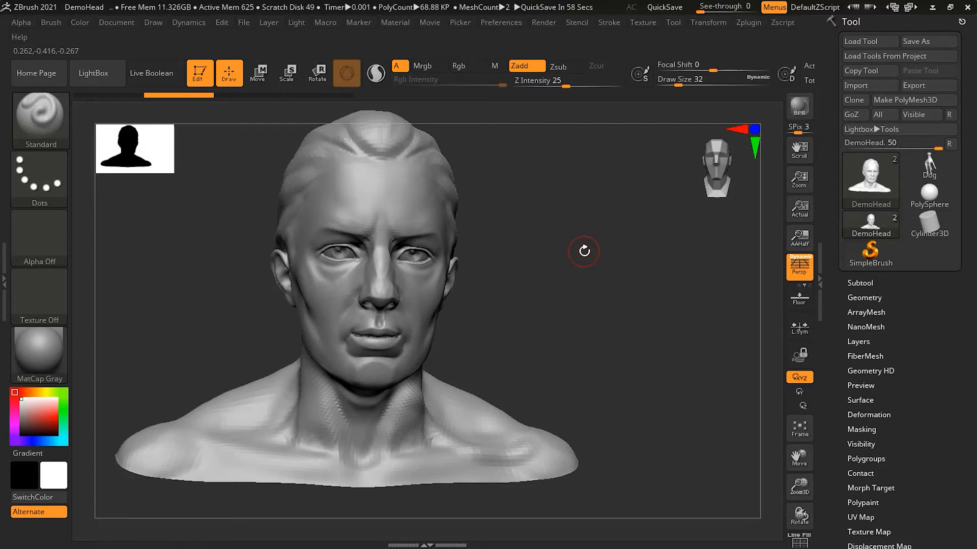
pyautogui.moveTo(190, 90)
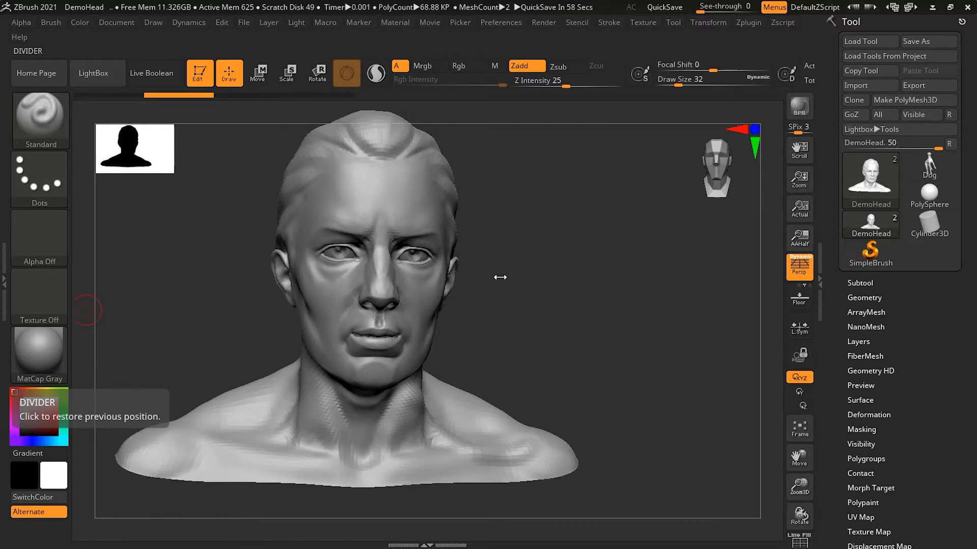
pyautogui.hotkey('ctrl', 'shift', 'z')
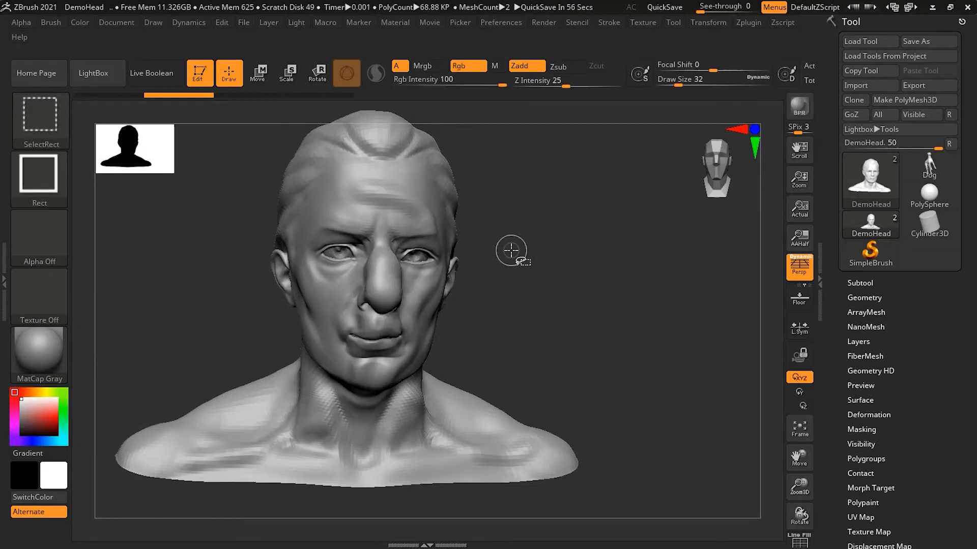
pyautogui.hotkey('ctrl', 'shift', 'z')
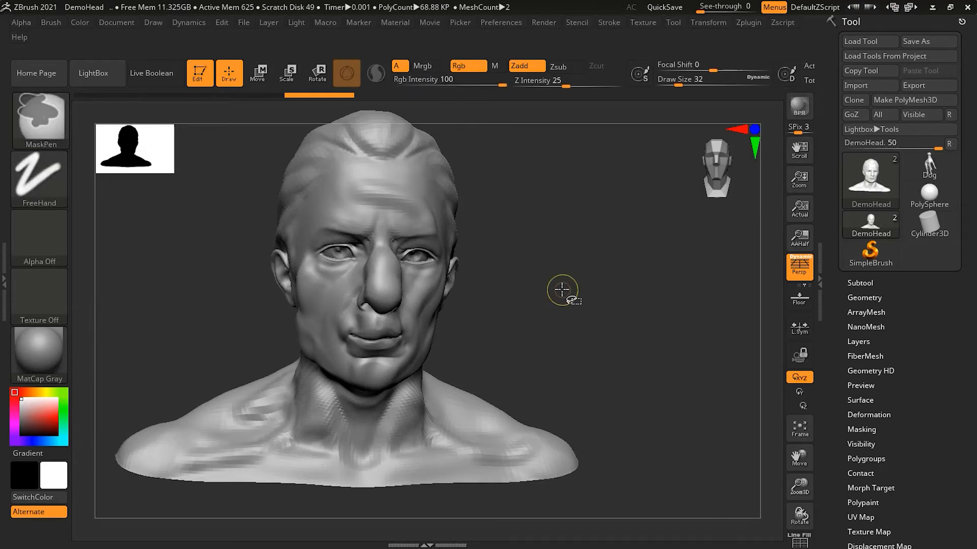
pyautogui.hotkey('ctrl', 'z')
pyautogui.hotkey('ctrl', 'z')
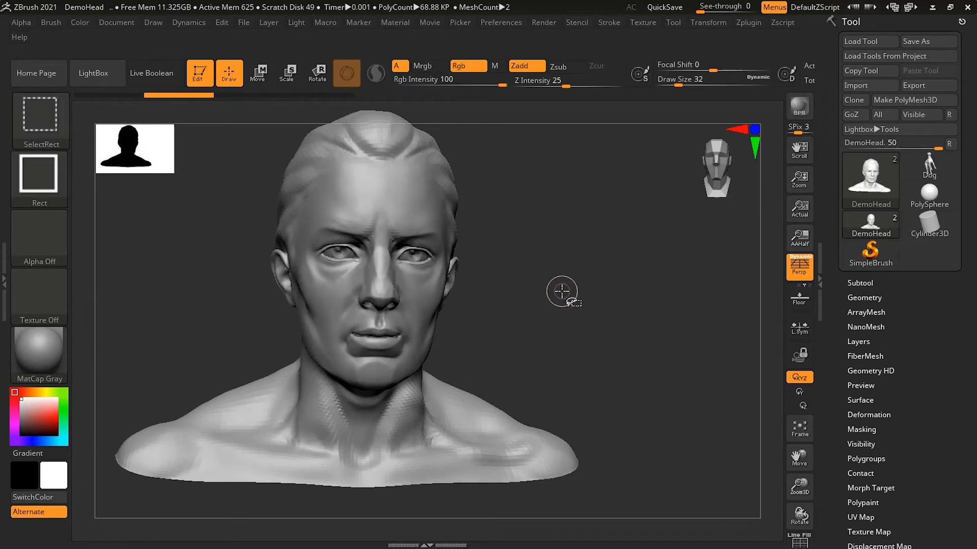
pyautogui.hotkey('ctrl', 'shift', 'z')
pyautogui.hotkey('ctrl', 'shift', 'z')
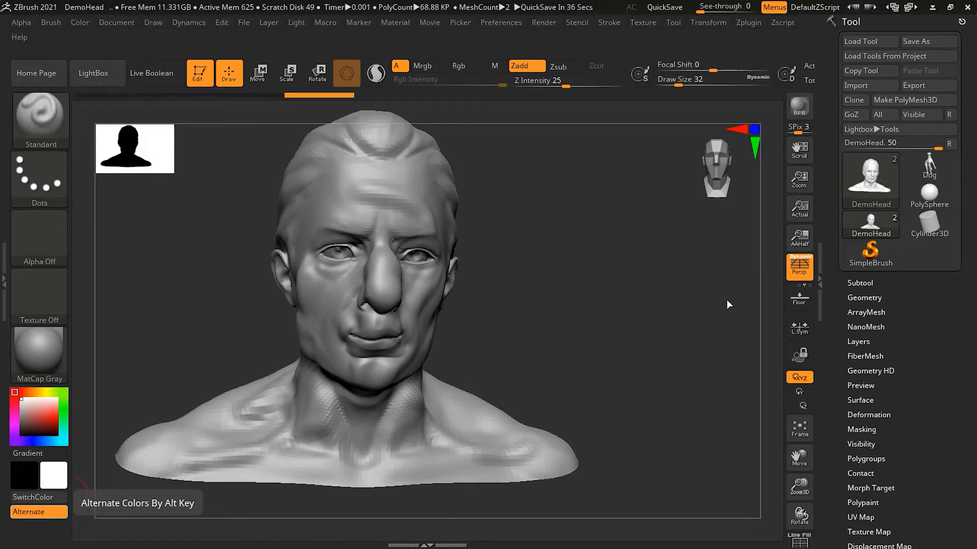
# - Open the subtool list and switch between the eyes and DemoHead subtools to compare their undo histories
pyautogui.click(867, 283)
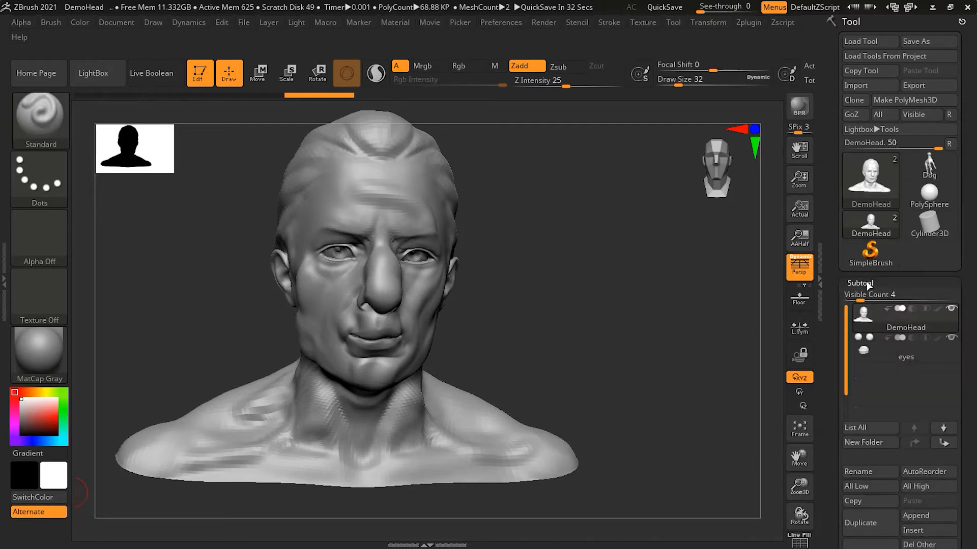
pyautogui.click(905, 358)
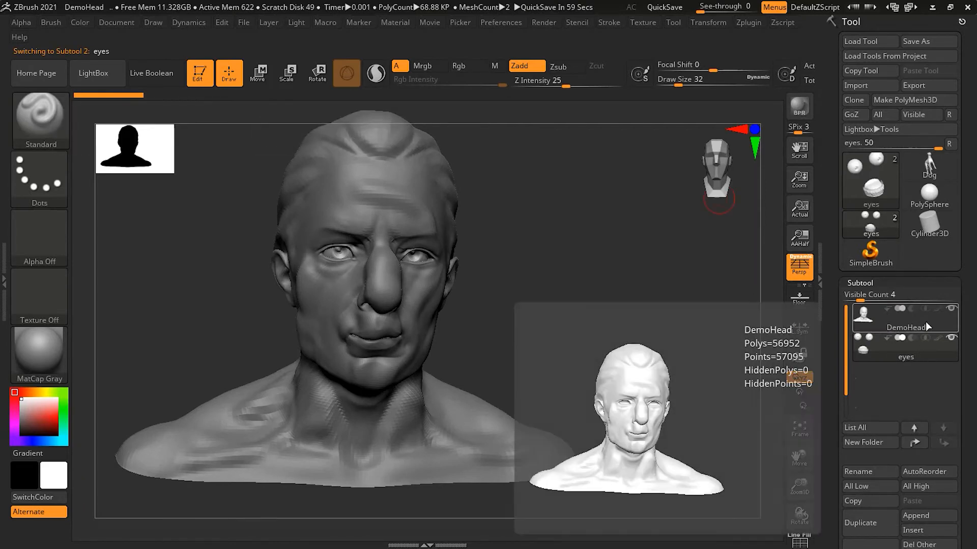
pyautogui.click(926, 322)
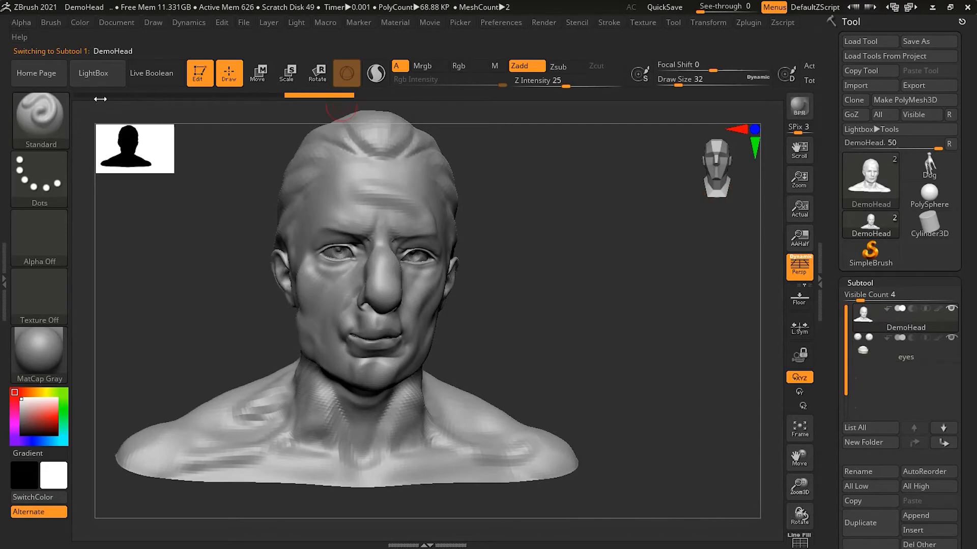
pyautogui.moveTo(312, 96)
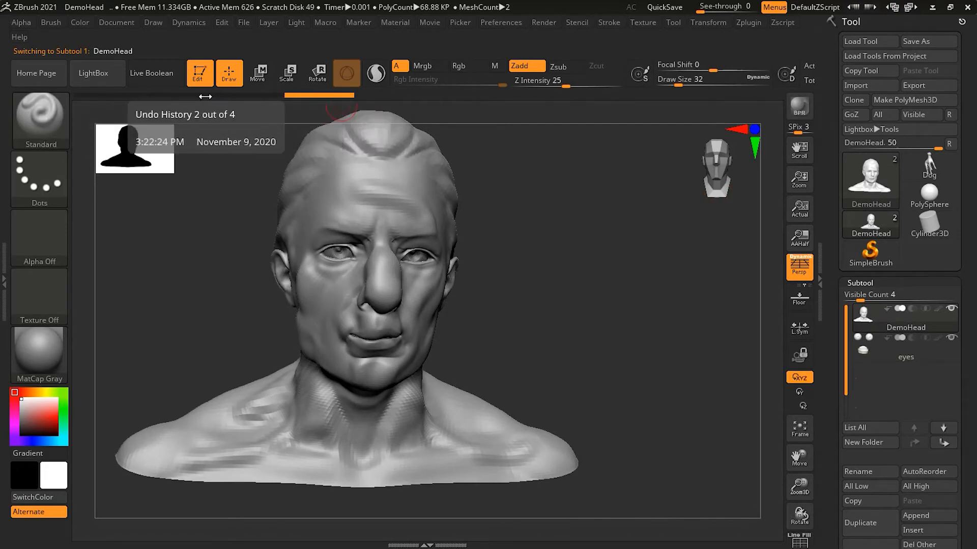
pyautogui.click(908, 356)
pyautogui.moveTo(123, 95)
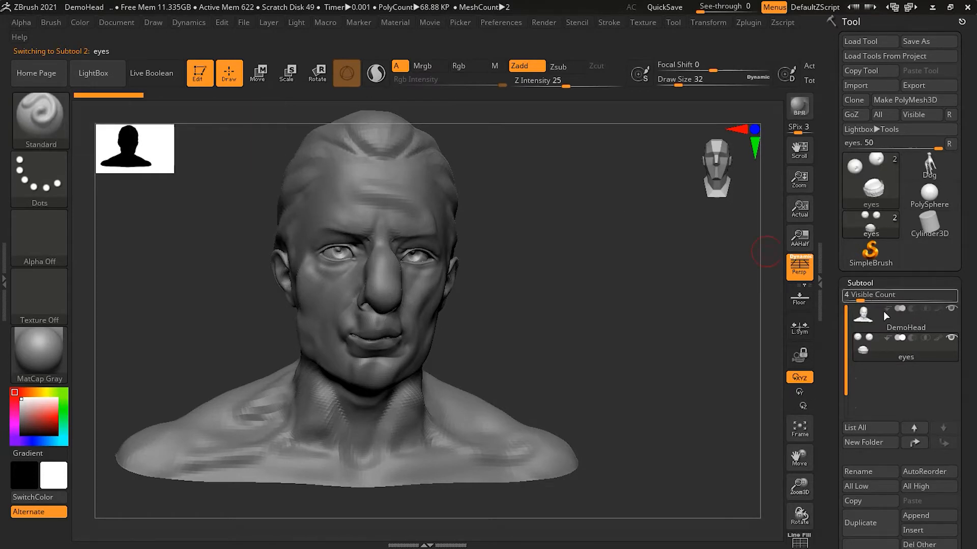
pyautogui.click(894, 327)
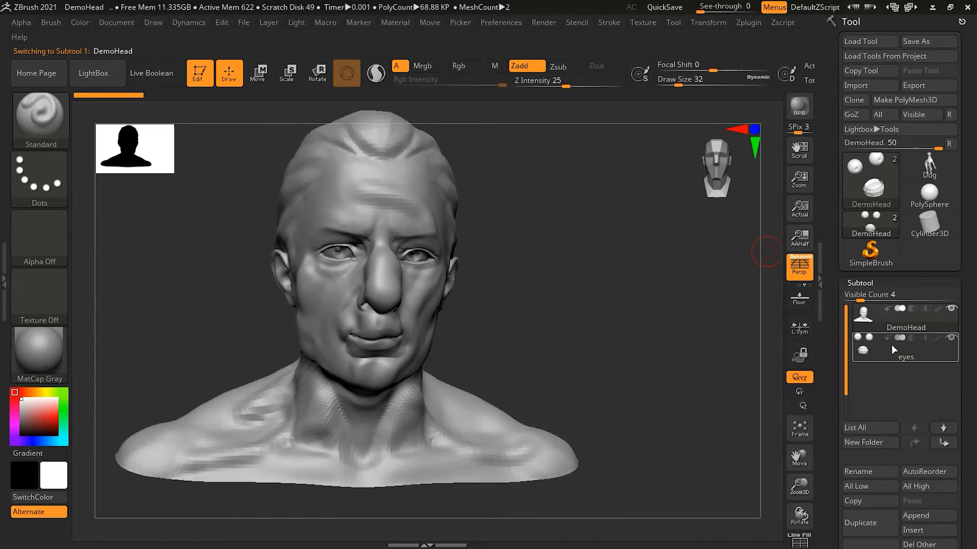
# - Make the eyes subtool active and hide the DemoHead subtool so only the eyeballs and teeth are displayed
pyautogui.moveTo(890, 351)
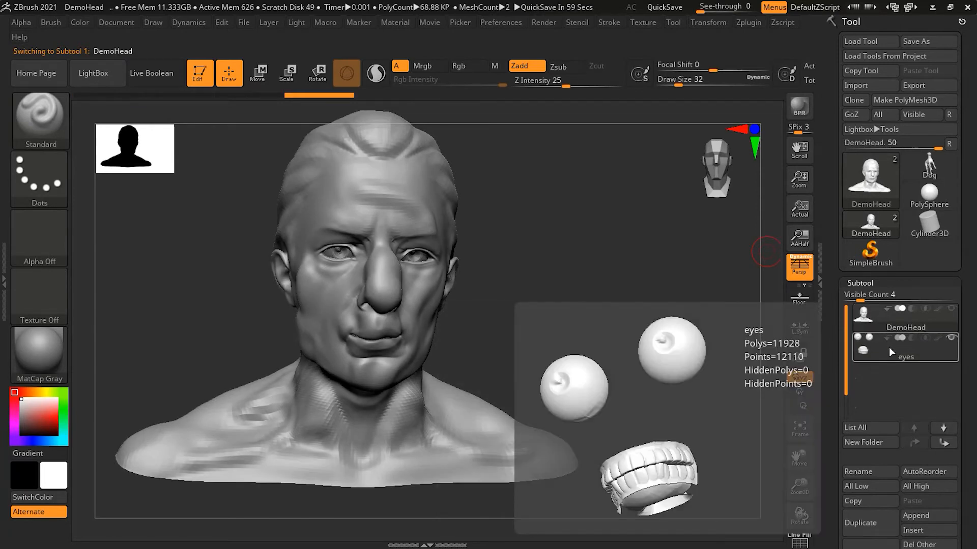
pyautogui.click(889, 347)
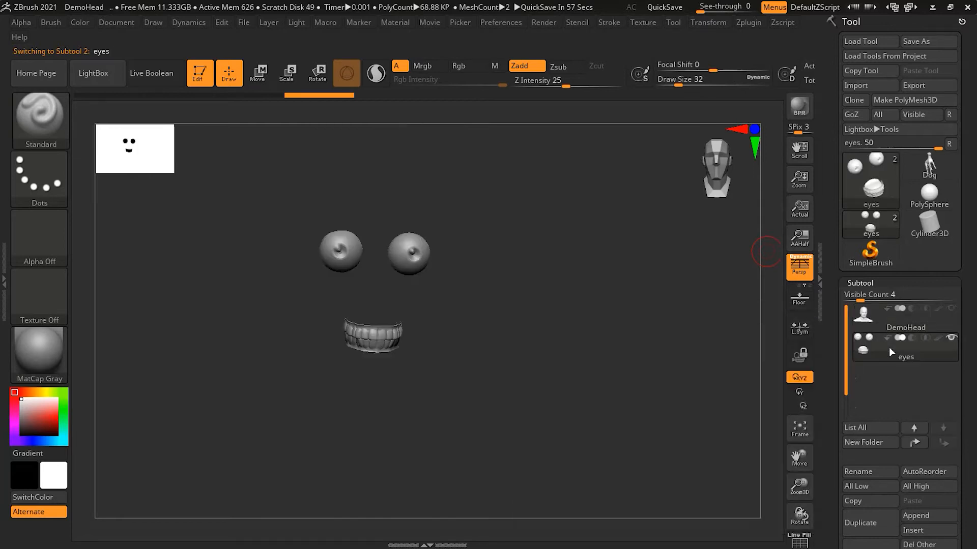
pyautogui.moveTo(944, 311)
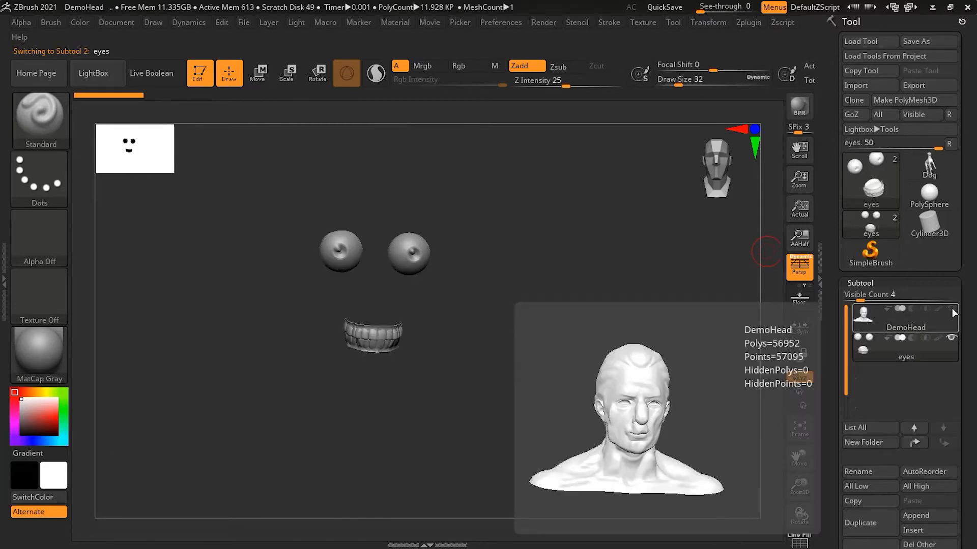
pyautogui.click(951, 308)
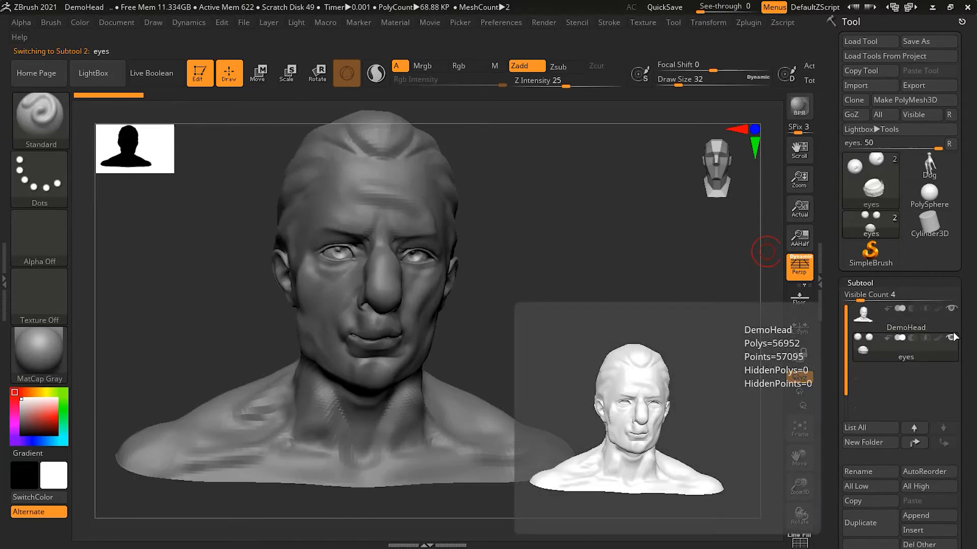
pyautogui.moveTo(938, 356)
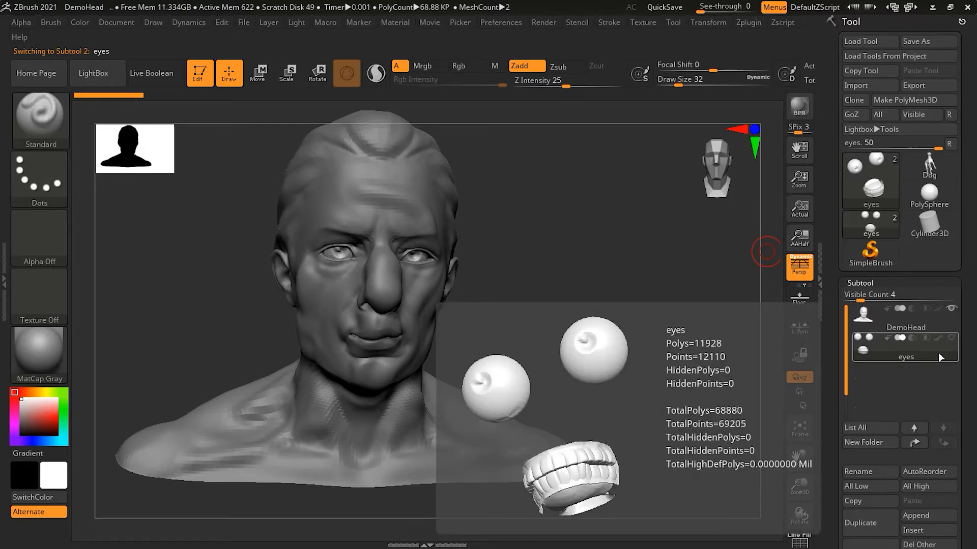
pyautogui.moveTo(951, 308)
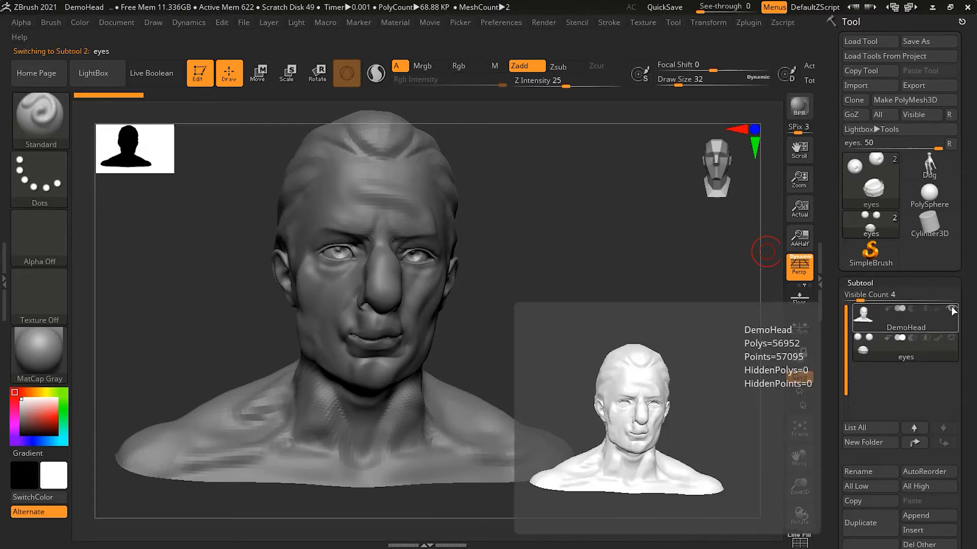
pyautogui.click(950, 308)
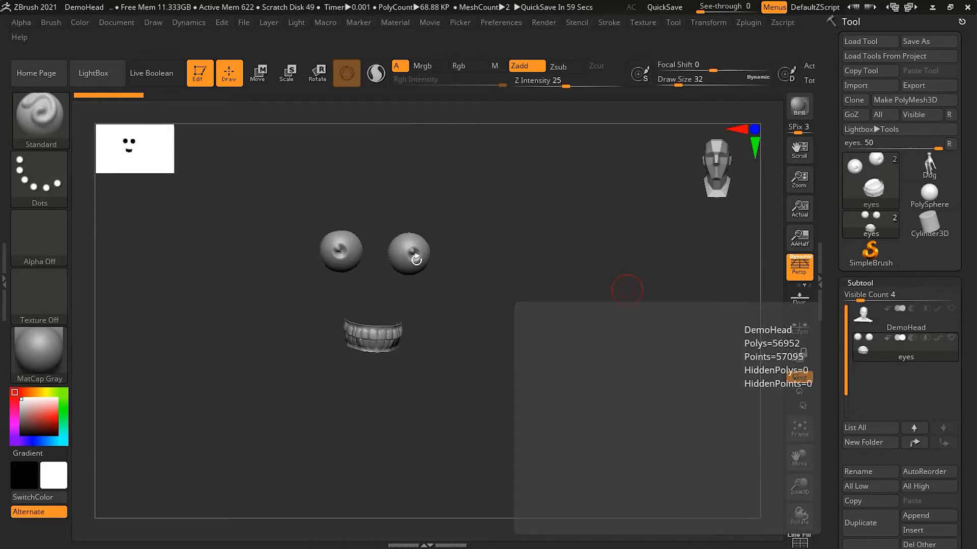
# - Sculpt Standard brush strokes on both eyeballs and the teeth, and show the DemoHead subtool again
pyautogui.moveTo(414, 240)
pyautogui.mouseDown()
pyautogui.moveTo(421, 266)
pyautogui.moveTo(430, 258)
pyautogui.moveTo(397, 247)
pyautogui.moveTo(336, 257)
pyautogui.moveTo(348, 272)
pyautogui.mouseUp()
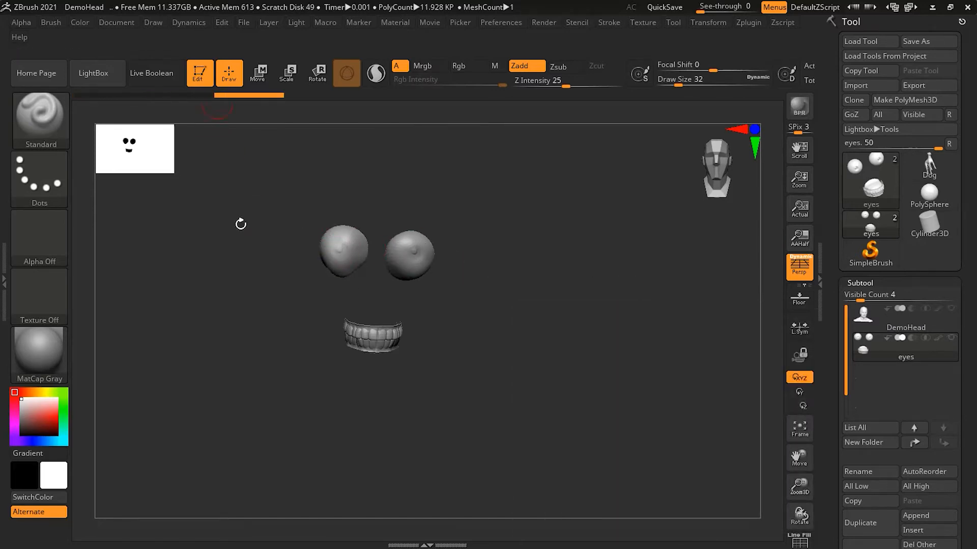
pyautogui.moveTo(358, 343)
pyautogui.mouseDown()
pyautogui.moveTo(377, 351)
pyautogui.moveTo(369, 346)
pyautogui.mouseUp()
pyautogui.moveTo(268, 217); pyautogui.dragTo(273, 272)
pyautogui.moveTo(376, 342)
pyautogui.mouseDown()
pyautogui.moveTo(378, 320)
pyautogui.moveTo(386, 375)
pyautogui.moveTo(387, 350)
pyautogui.mouseUp()
pyautogui.moveTo(424, 248); pyautogui.dragTo(417, 254)
pyautogui.moveTo(343, 248); pyautogui.dragTo(357, 260)
pyautogui.click(952, 309)
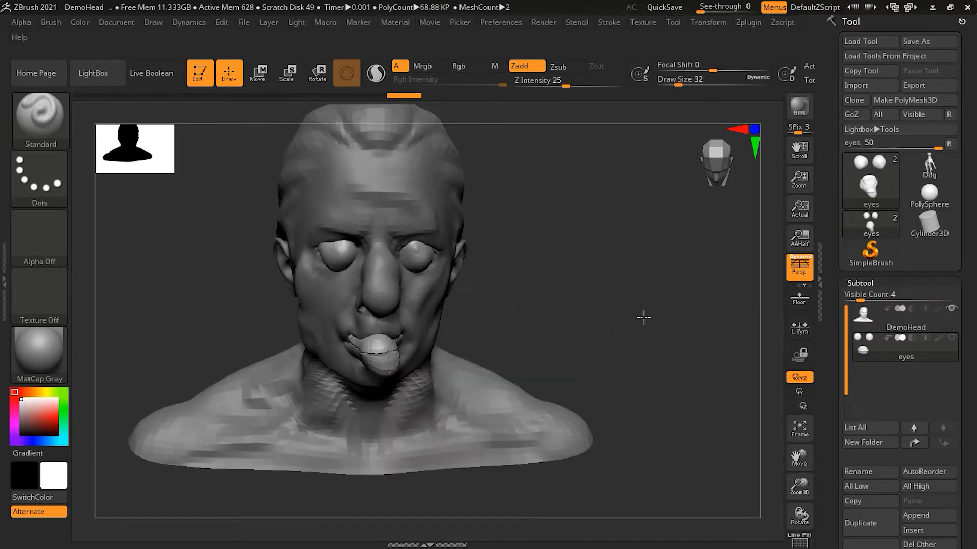
pyautogui.moveTo(603, 296); pyautogui.dragTo(694, 403)
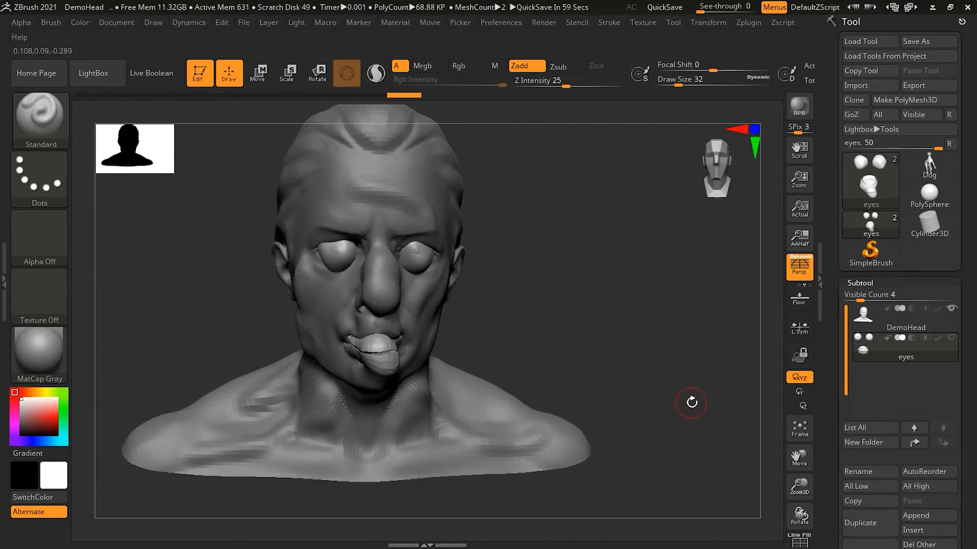
# - Revert the eyes subtool to the first state in its undo history
pyautogui.moveTo(365, 96)
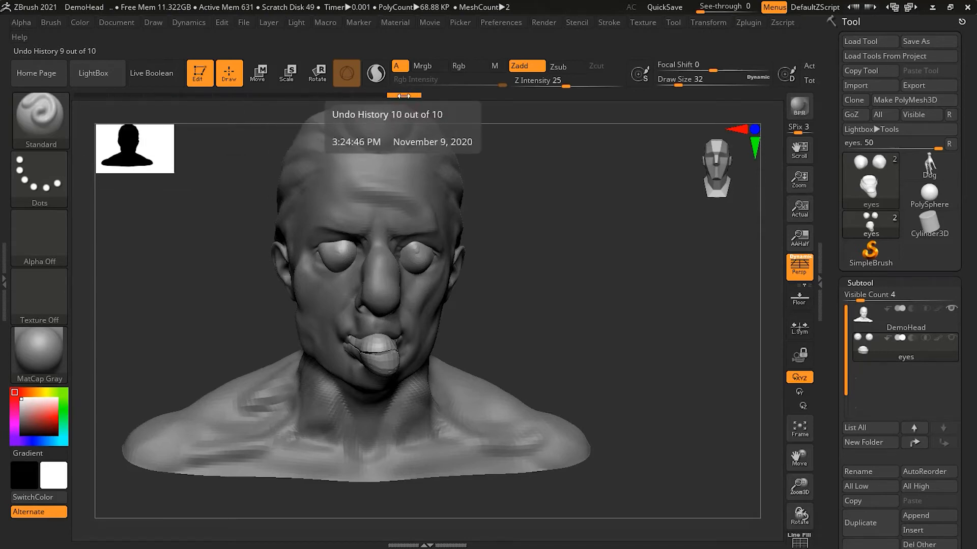
pyautogui.moveTo(403, 95); pyautogui.dragTo(72, 94)
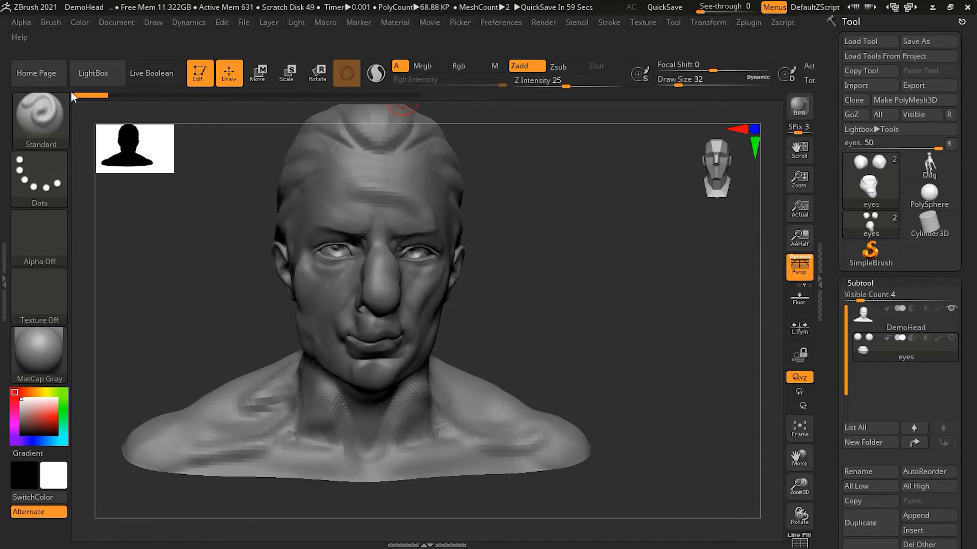
# - Revert the DemoHead subtool to the first state in its undo history and make the eyes subtool visible again
pyautogui.click(932, 319)
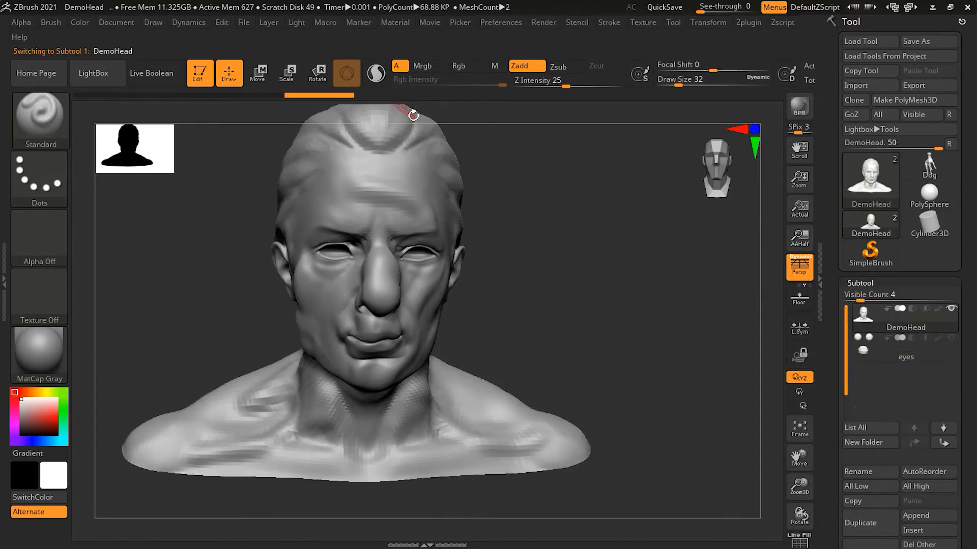
pyautogui.moveTo(317, 96); pyautogui.dragTo(121, 93)
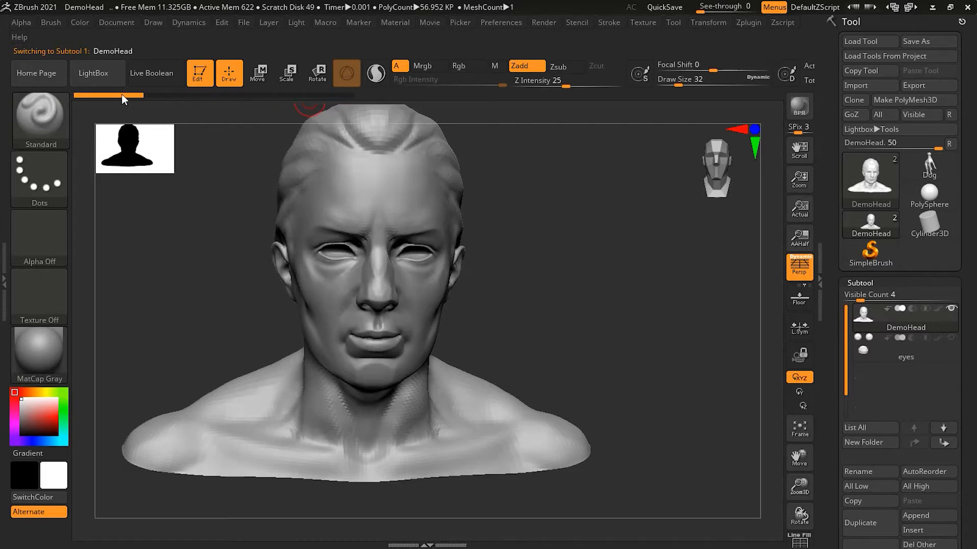
pyautogui.click(951, 338)
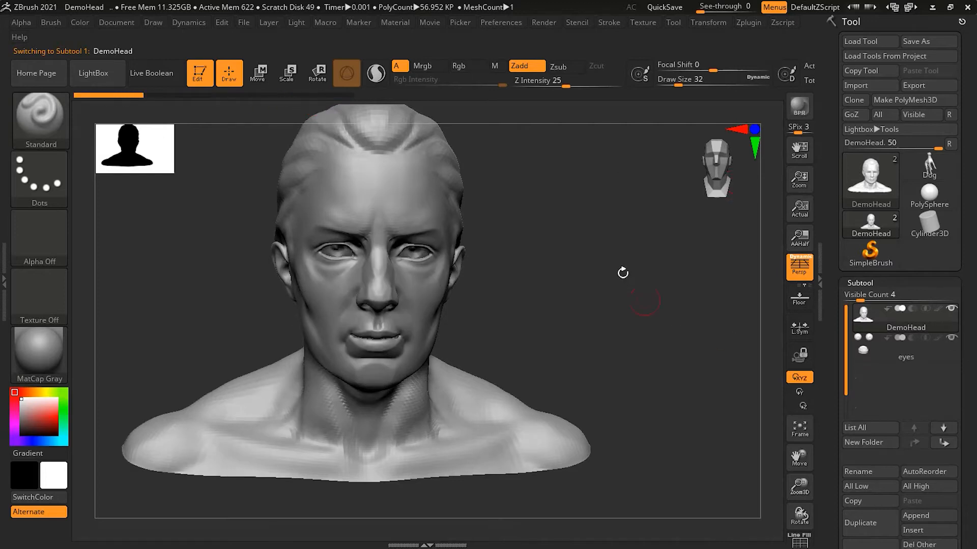
# - Switch the active subtool back and forth between eyes and DemoHead by picking each on the model, ending on DemoHead
pyautogui.keyDown('alt'); pyautogui.click(336, 253); pyautogui.keyUp('alt')
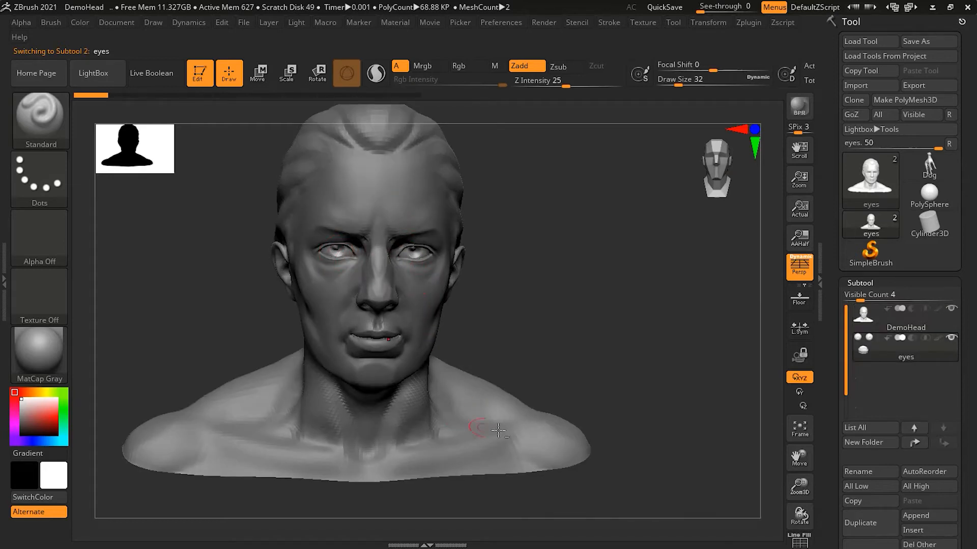
pyautogui.keyDown('alt'); pyautogui.click(470, 411); pyautogui.keyUp('alt')
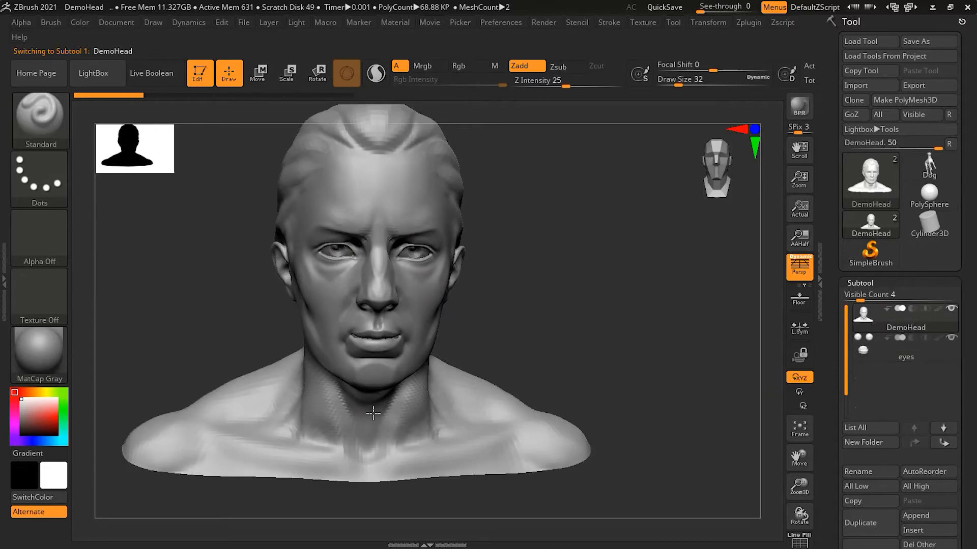
pyautogui.keyDown('alt'); pyautogui.click(337, 252); pyautogui.keyUp('alt')
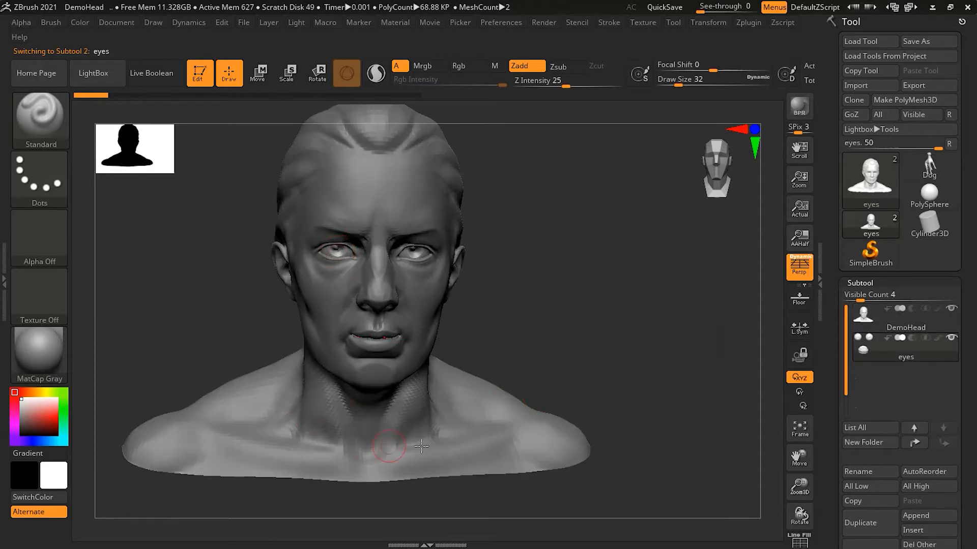
pyautogui.keyDown('alt'); pyautogui.click(377, 168); pyautogui.keyUp('alt')
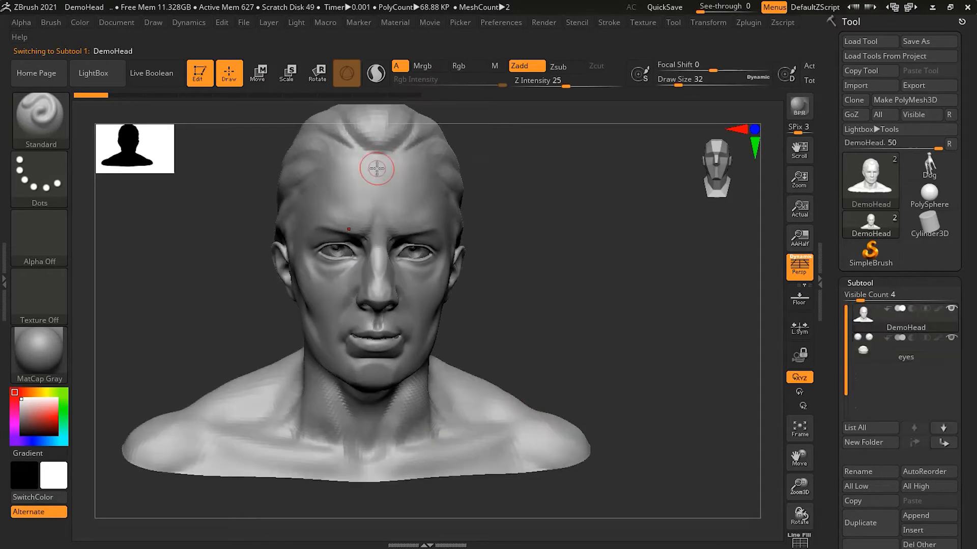
# - Make the eyes subtool active from the subtool list, start deleting it and cancel the deletion
pyautogui.moveTo(944, 325)
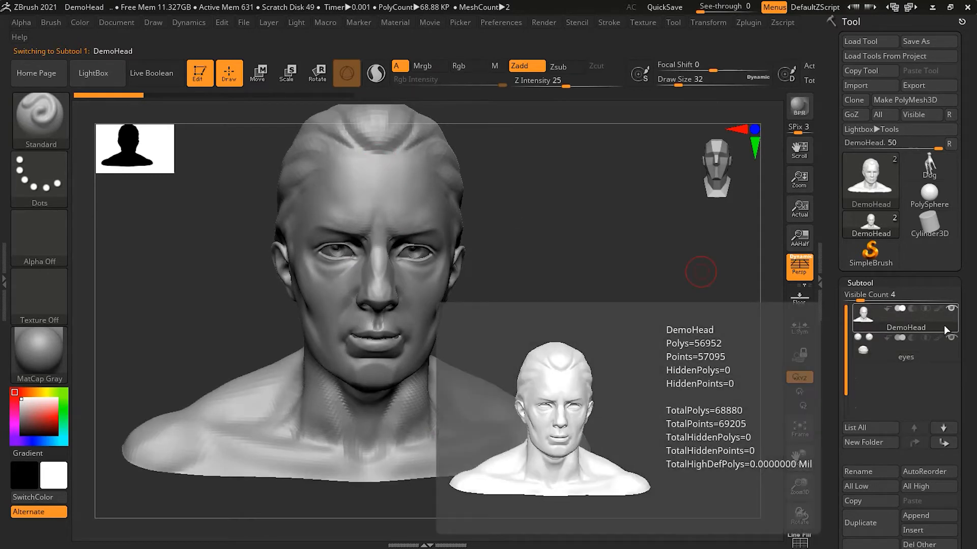
pyautogui.click(950, 356)
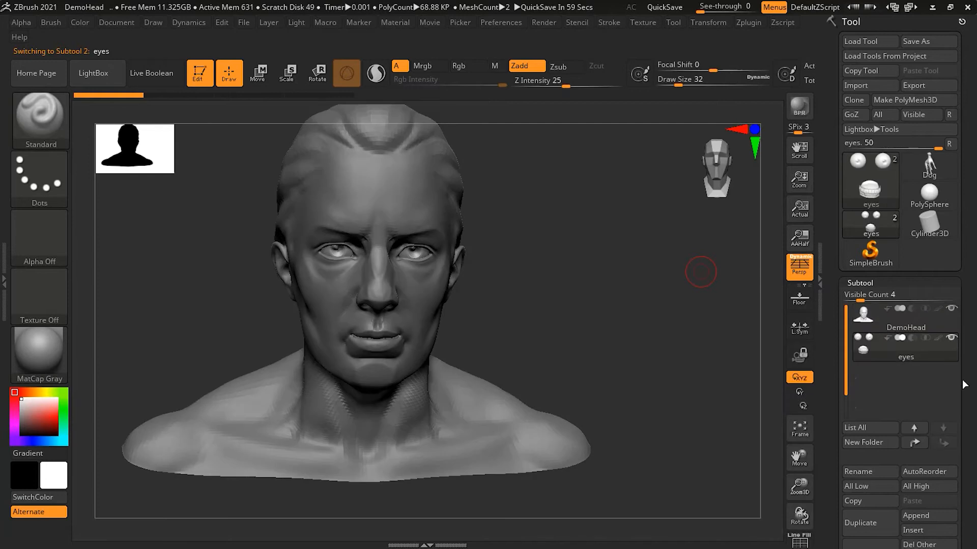
pyautogui.scroll(-3, 971, 386)
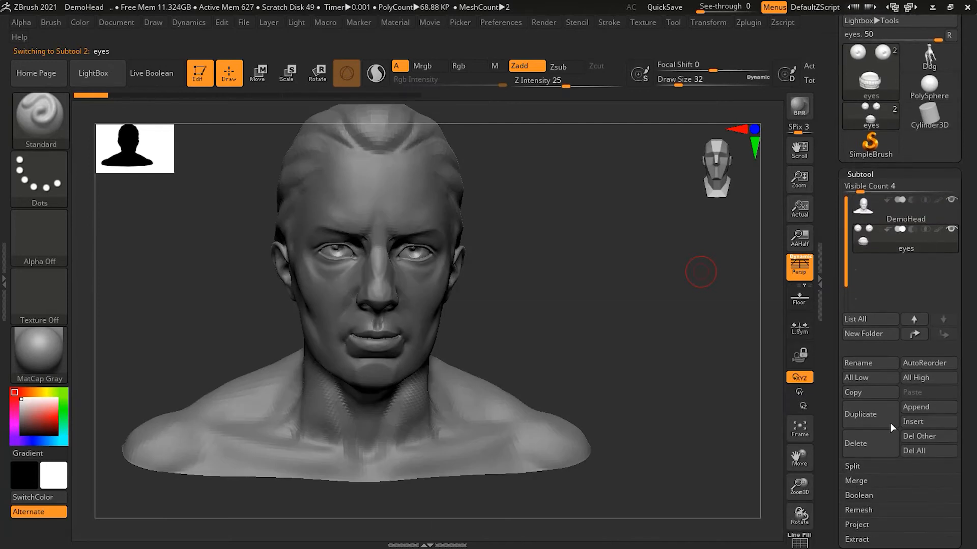
pyautogui.click(863, 450)
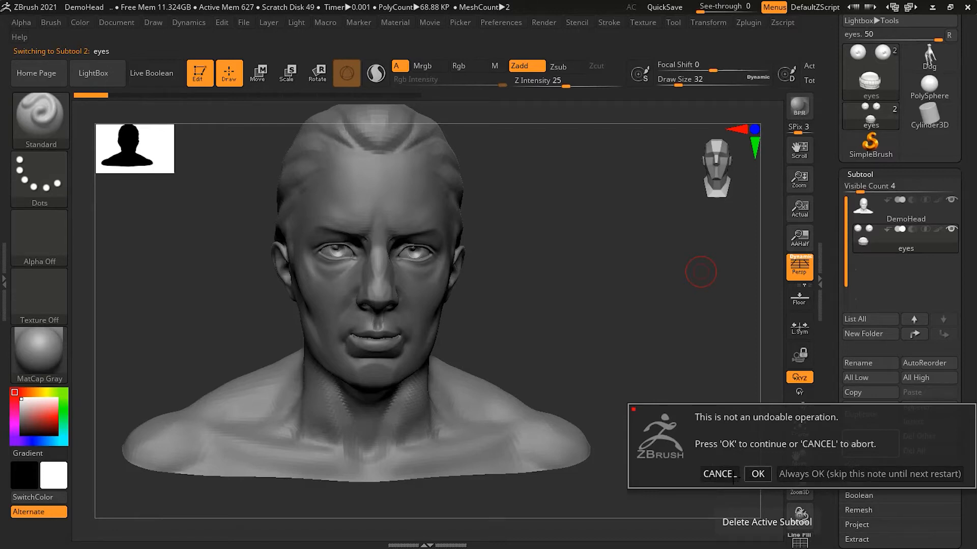
pyautogui.click(720, 475)
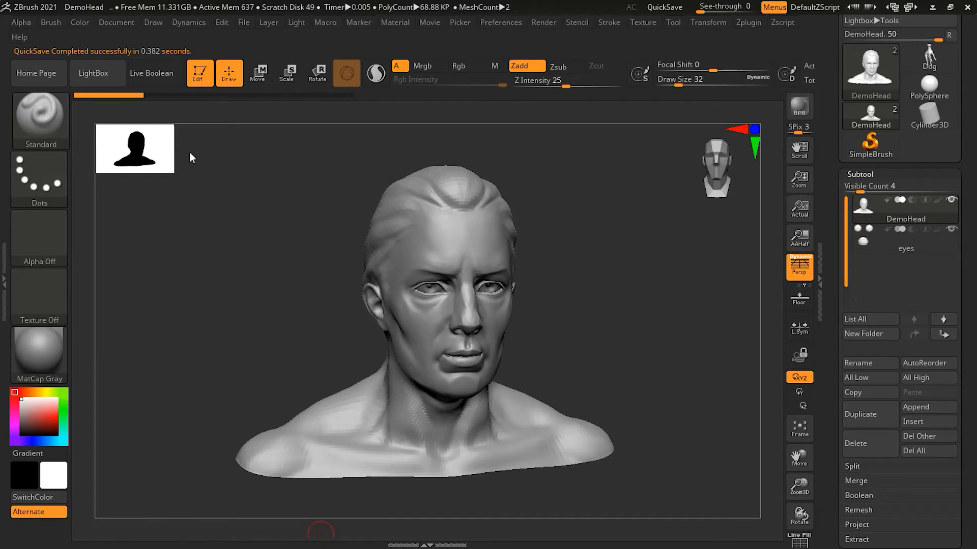
# - Try the 35 mm and 18 mm camera focal length presets on the bust, and set the focal length to 50 mm
pyautogui.click(155, 22)
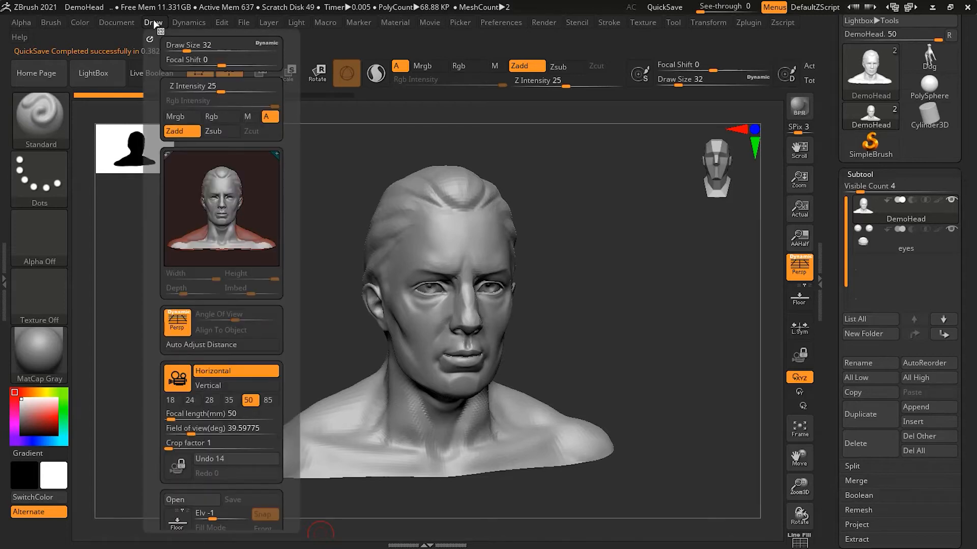
pyautogui.scroll(-5, 291, 267)
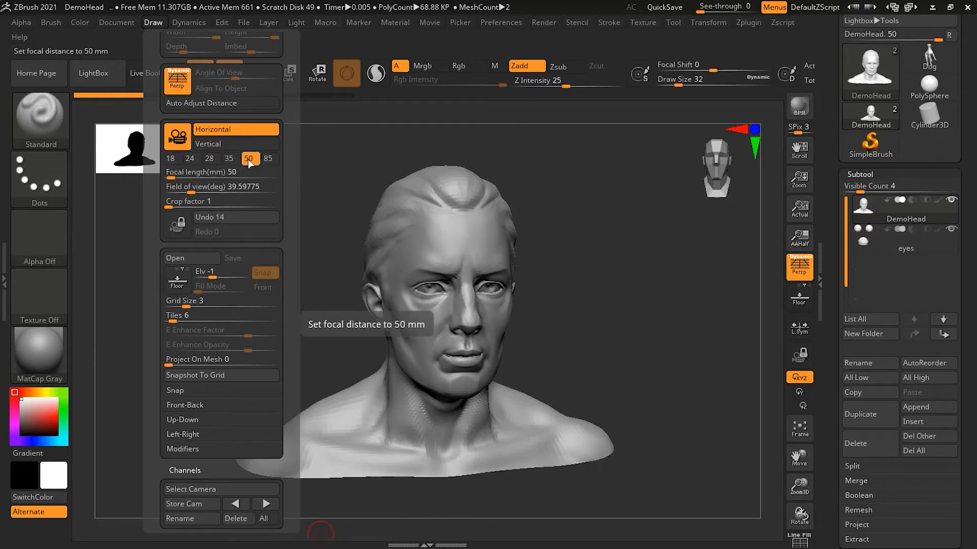
pyautogui.click(230, 160)
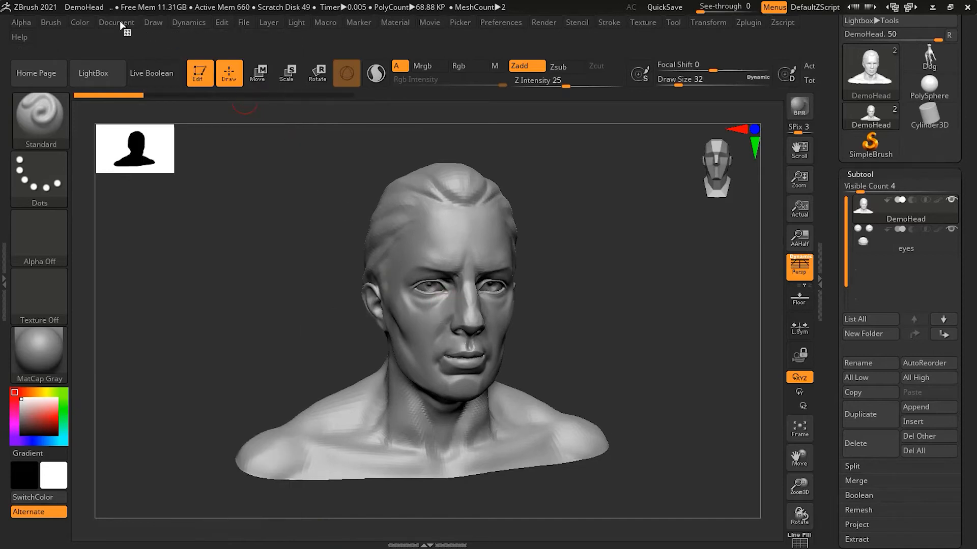
pyautogui.click(148, 23)
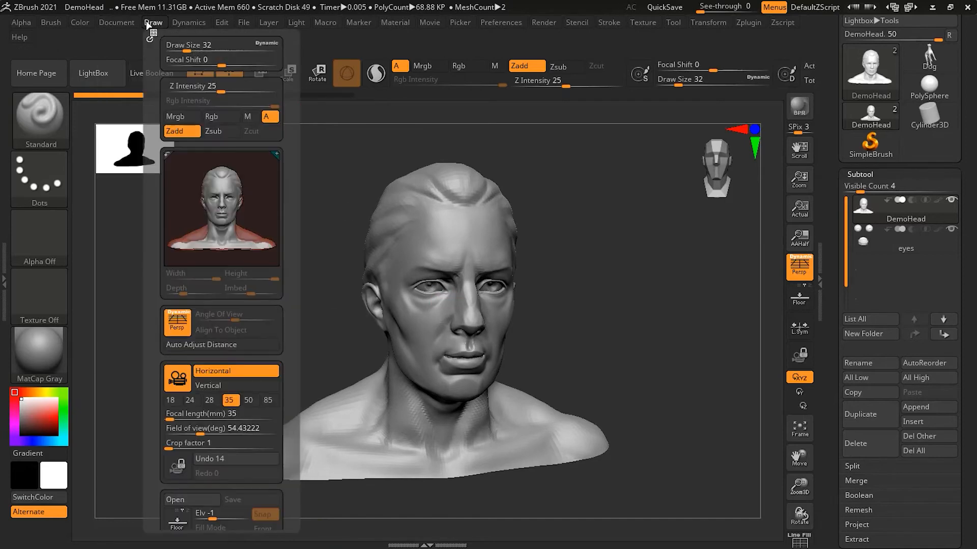
pyautogui.click(172, 401)
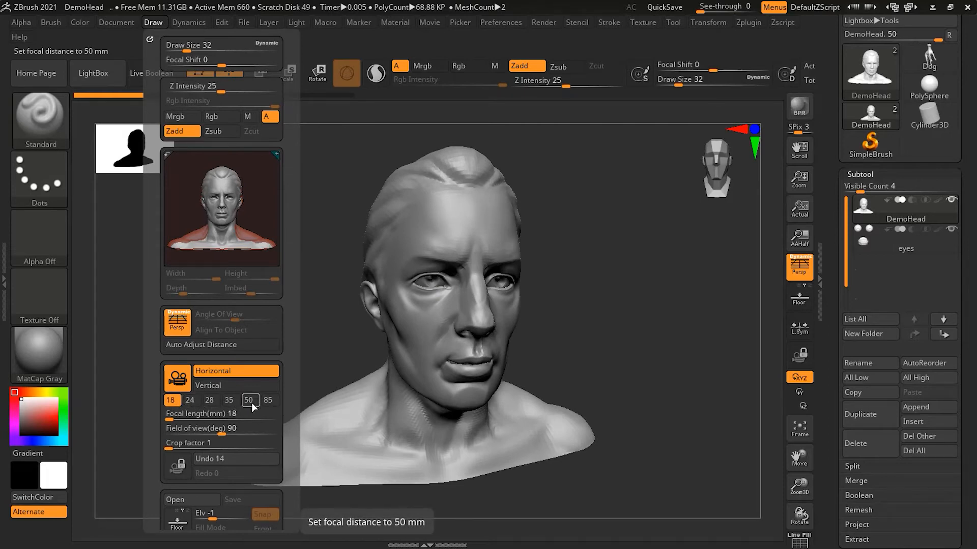
pyautogui.click(227, 402)
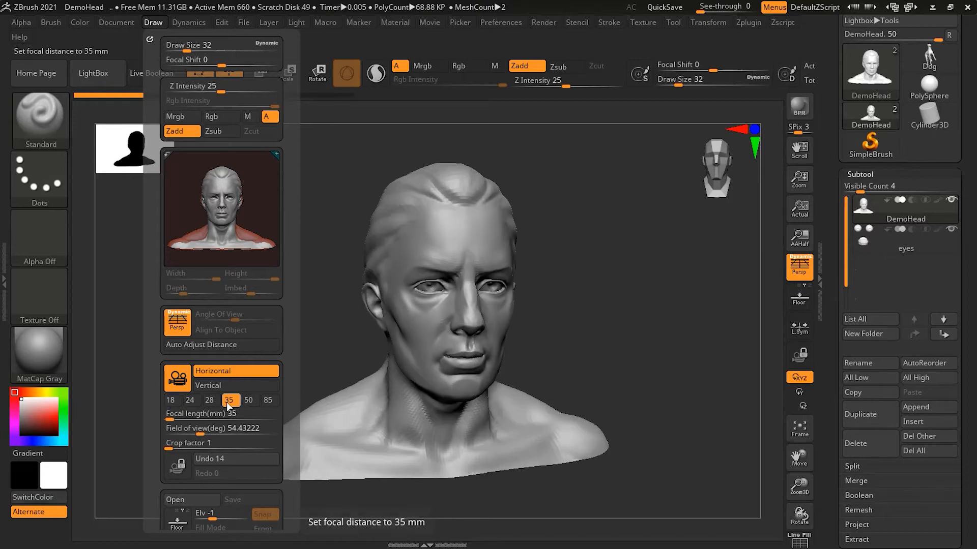
pyautogui.click(252, 403)
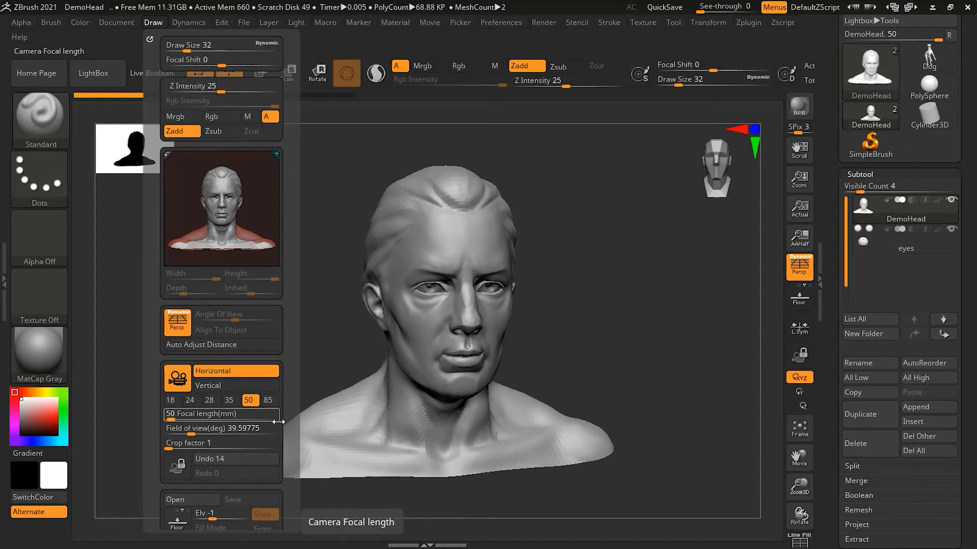
# - Widen the camera's field of view to about 125 degrees, and reset the focal length to 50 mm
pyautogui.moveTo(285, 432); pyautogui.dragTo(264, 330)
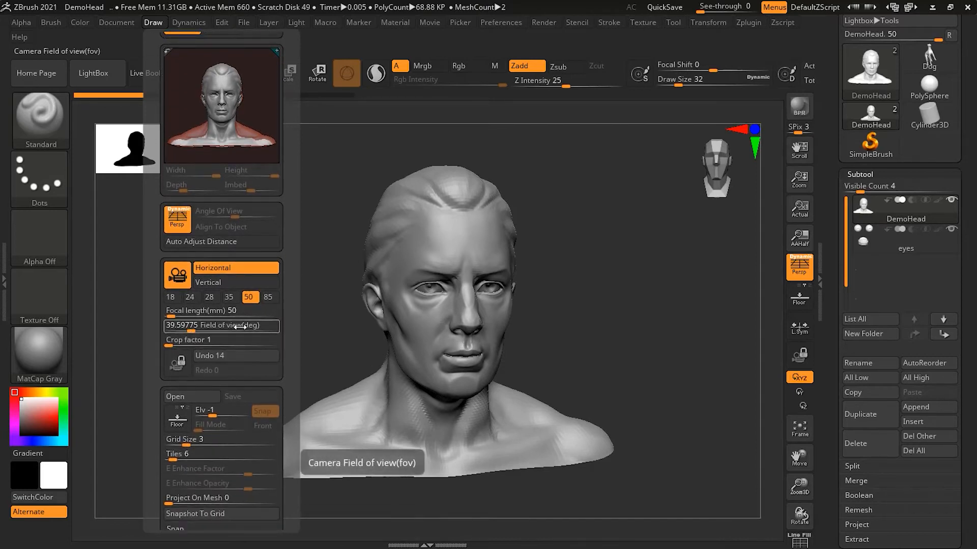
pyautogui.click(181, 326)
pyautogui.moveTo(191, 332); pyautogui.dragTo(243, 331)
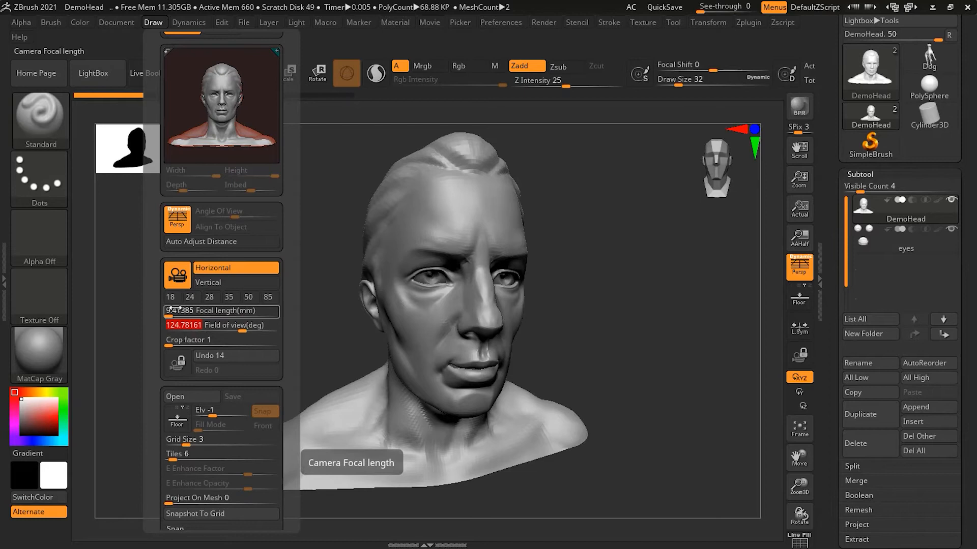
pyautogui.click(250, 297)
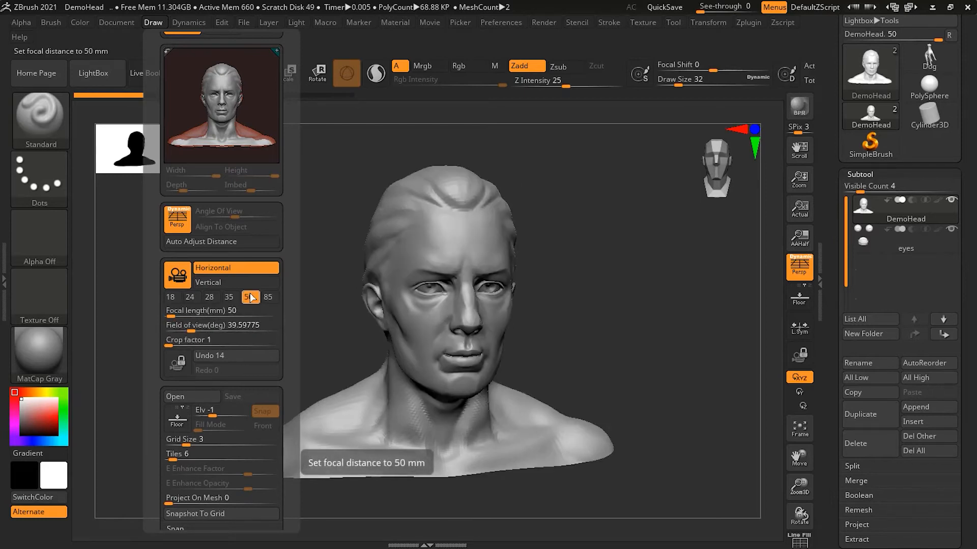
# - Try camera crop factors of about 5.2 and 3.96, and set the crop factor back to 1
pyautogui.moveTo(170, 345); pyautogui.dragTo(258, 345)
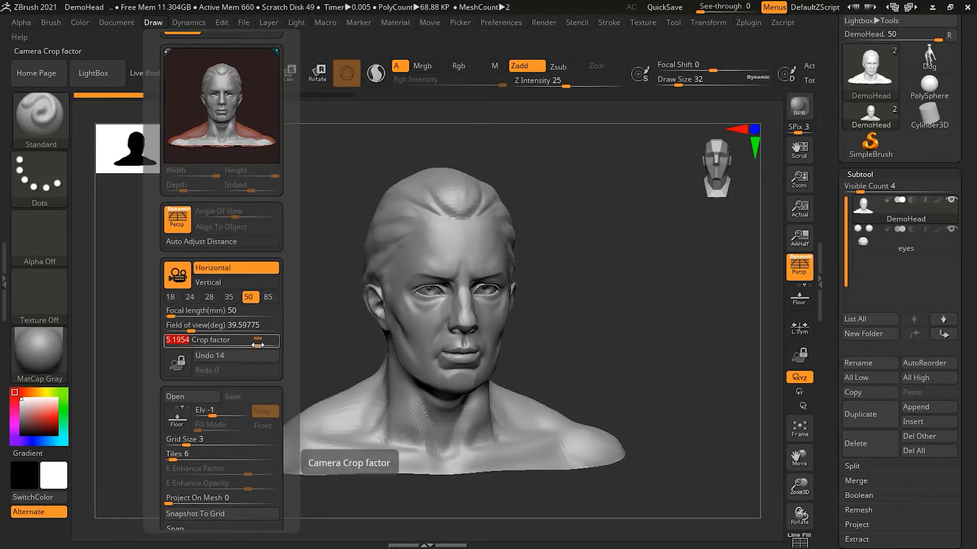
pyautogui.moveTo(258, 345); pyautogui.dragTo(232, 346)
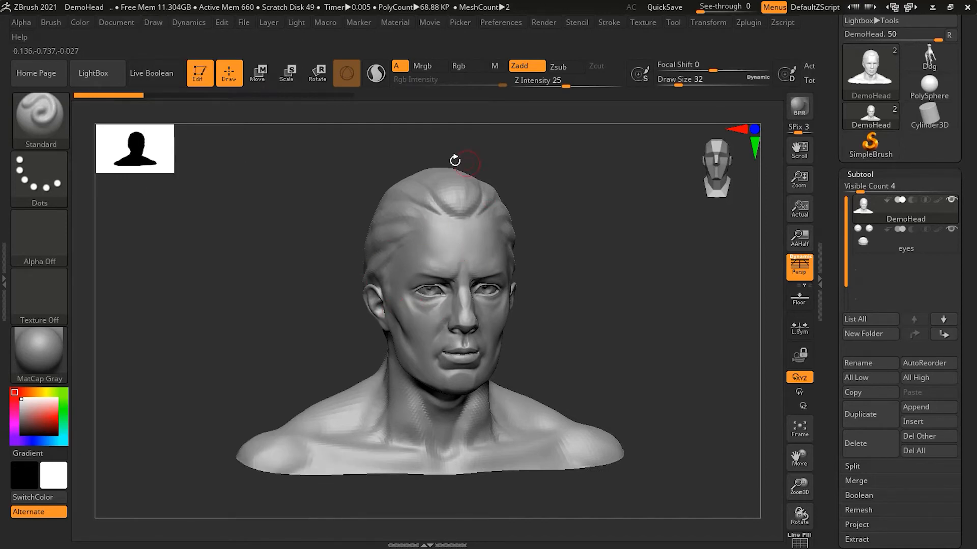
pyautogui.click(115, 23)
pyautogui.click(152, 22)
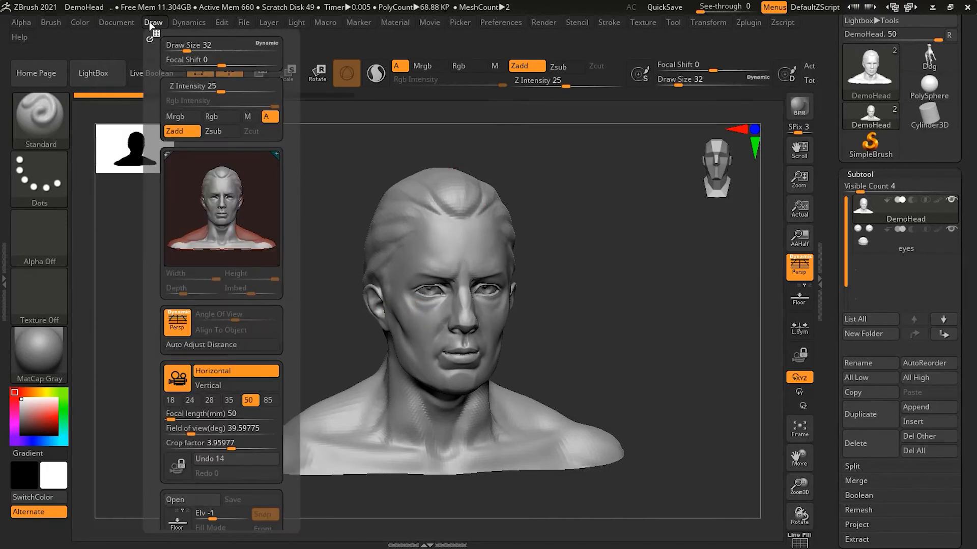
pyautogui.moveTo(231, 448); pyautogui.dragTo(167, 449)
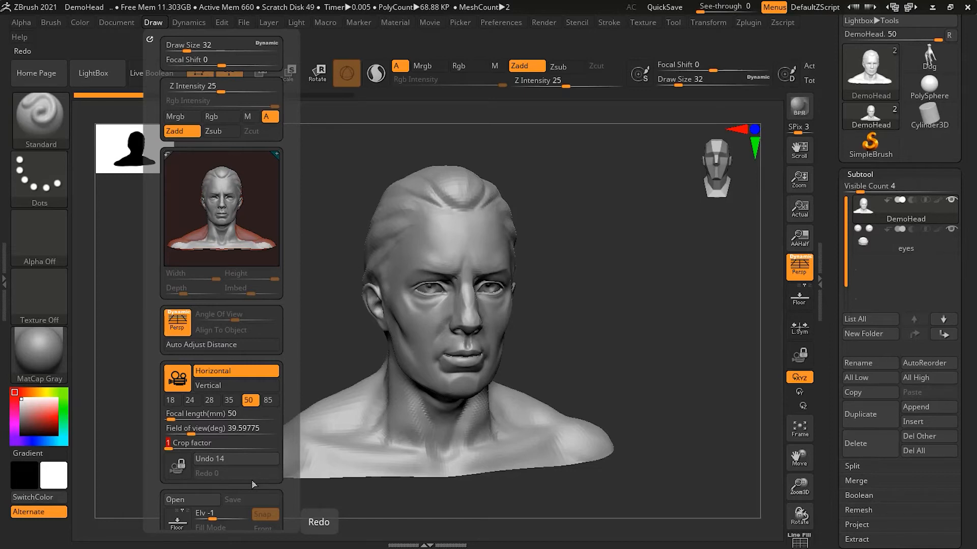
# - Step back through the camera undo history to revert the recent focal length and view changes
pyautogui.click(211, 459)
pyautogui.click(211, 458)
pyautogui.click(211, 458)
pyautogui.click(212, 459)
pyautogui.click(211, 459)
pyautogui.click(212, 459)
pyautogui.click(212, 459)
pyautogui.click(211, 459)
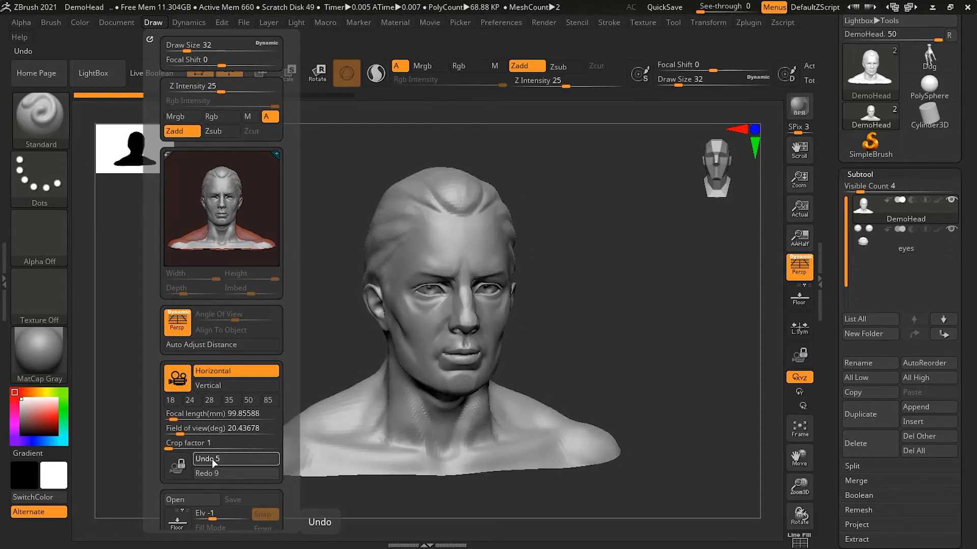
pyautogui.click(211, 459)
# - Orbit the bust to a view from below, and undo the camera moves back to the earlier upright front view
pyautogui.moveTo(733, 288)
pyautogui.mouseDown()
pyautogui.moveTo(665, 375)
pyautogui.moveTo(550, 359)
pyautogui.moveTo(563, 273)
pyautogui.moveTo(611, 251)
pyautogui.moveTo(617, 259)
pyautogui.moveTo(414, 297)
pyautogui.moveTo(516, 338)
pyautogui.mouseUp()
pyautogui.moveTo(575, 359); pyautogui.dragTo(645, 216)
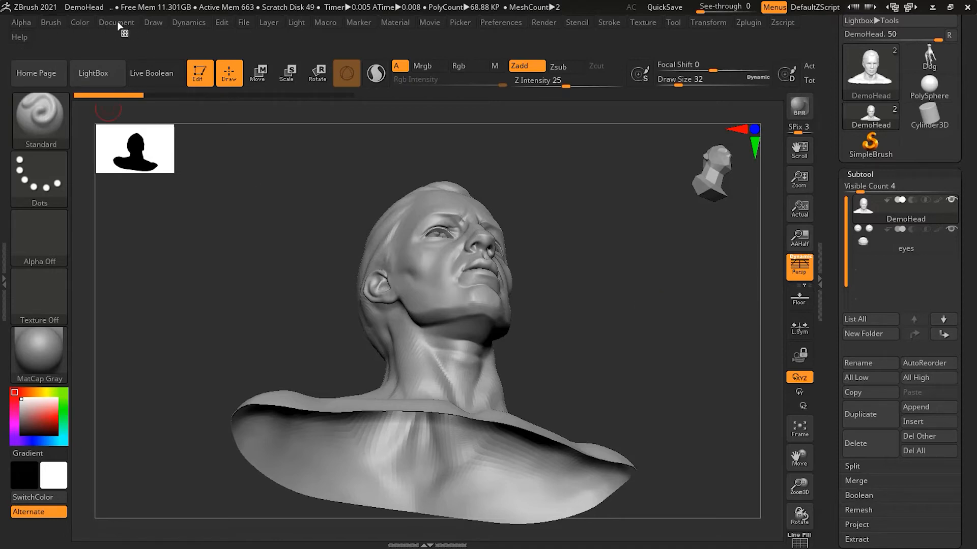
pyautogui.click(153, 24)
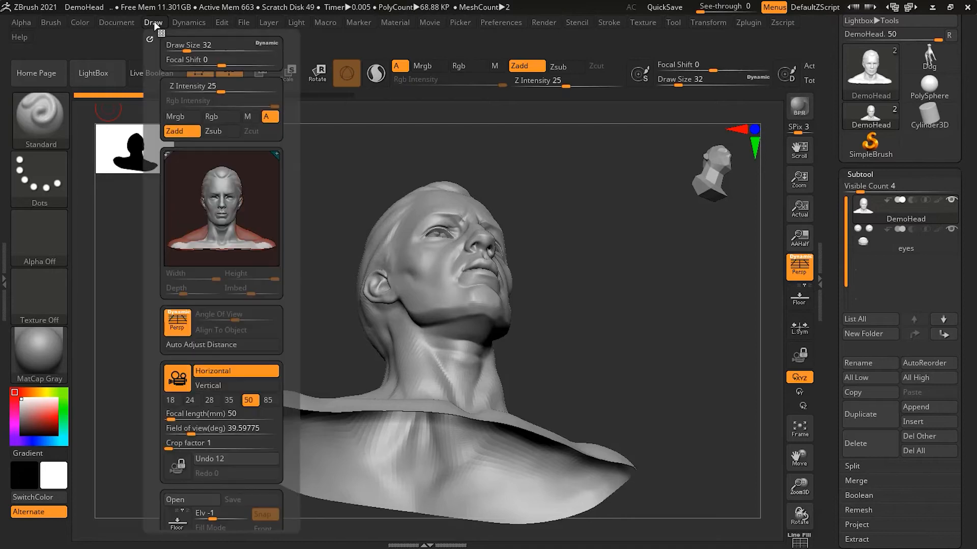
pyautogui.click(220, 460)
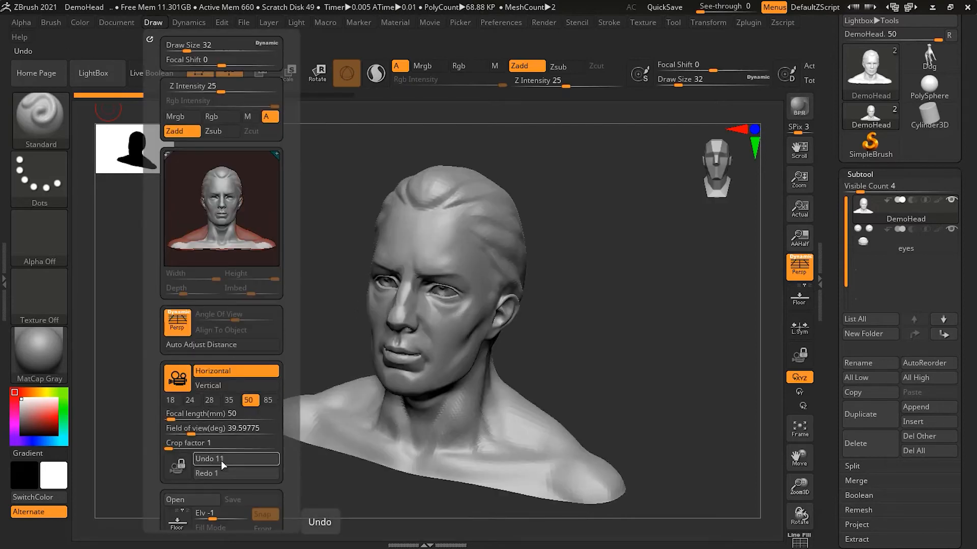
pyautogui.click(221, 460)
pyautogui.click(221, 459)
pyautogui.click(221, 459)
pyautogui.click(221, 460)
pyautogui.click(221, 460)
pyautogui.click(220, 460)
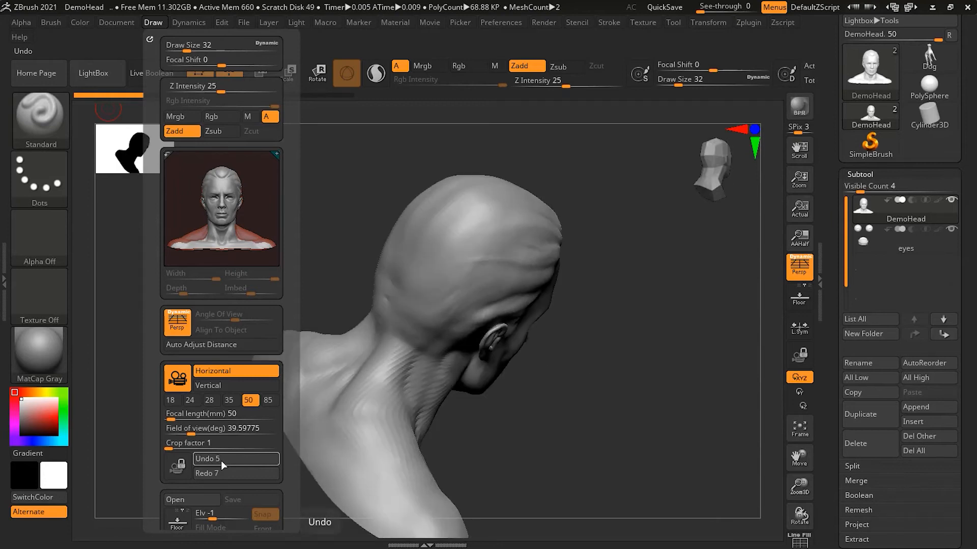
pyautogui.click(220, 460)
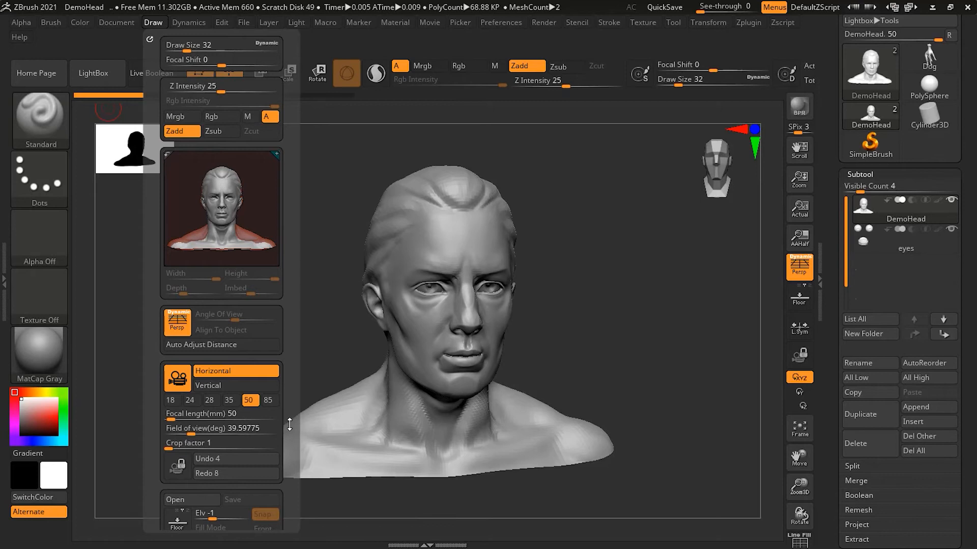
# - Orbit the bust to a three-quarter view and store the current camera as "Quarter View"
pyautogui.scroll(-6, 288, 430)
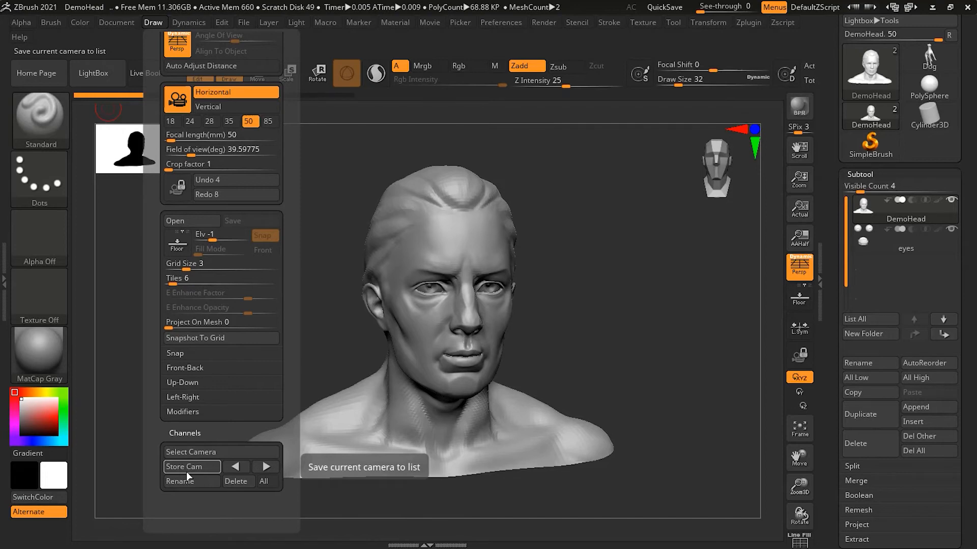
pyautogui.moveTo(578, 345); pyautogui.dragTo(558, 372)
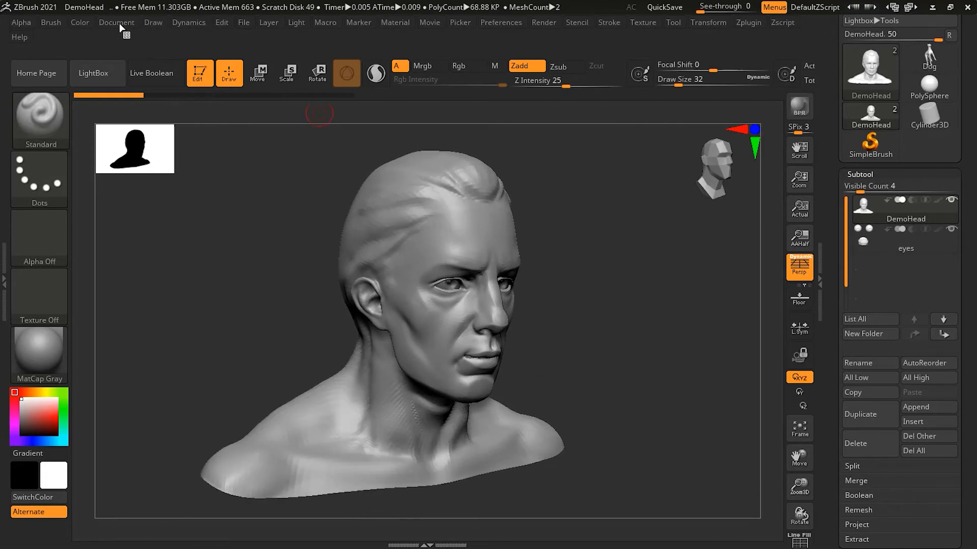
pyautogui.click(153, 23)
pyautogui.scroll(-1, 286, 372)
pyautogui.scroll(-5, 285, 372)
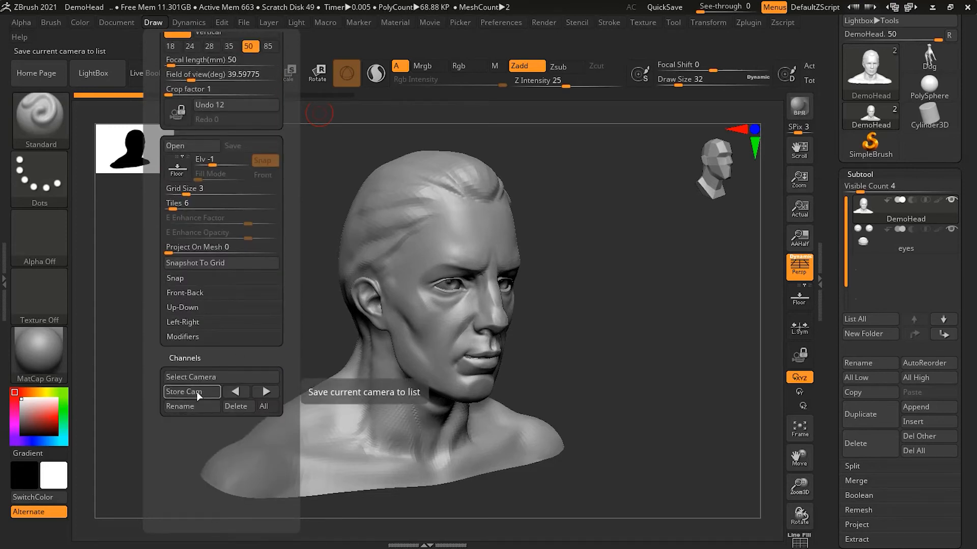
pyautogui.click(196, 392)
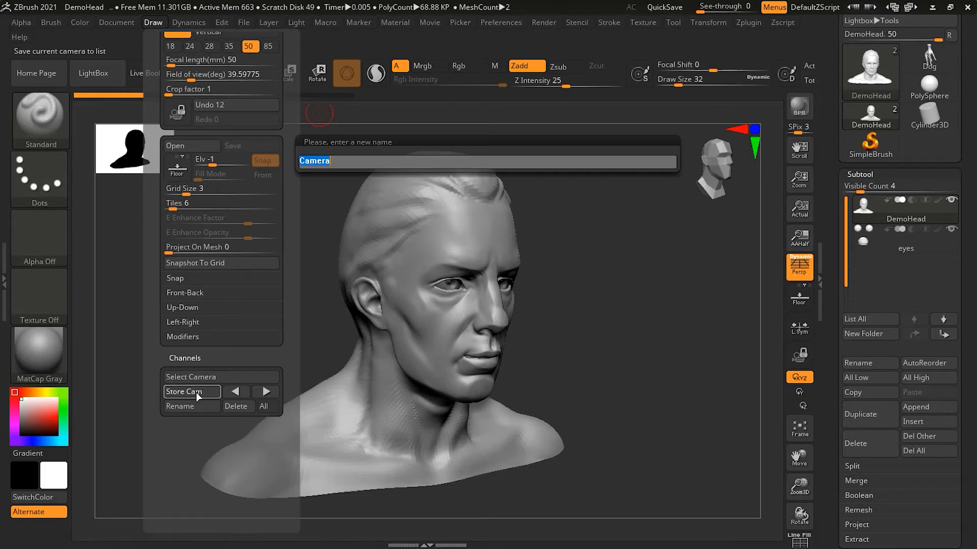
pyautogui.write('Quarter View')
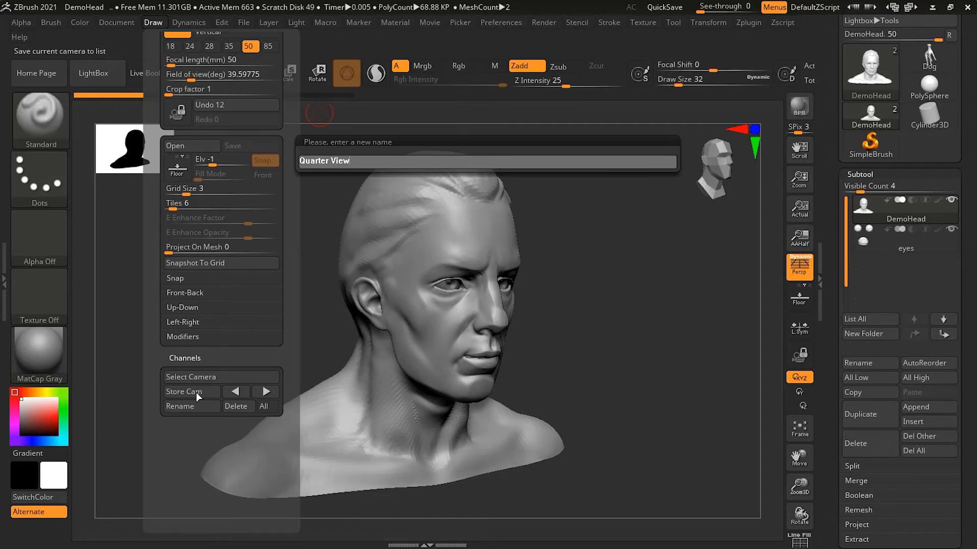
pyautogui.press('Return')
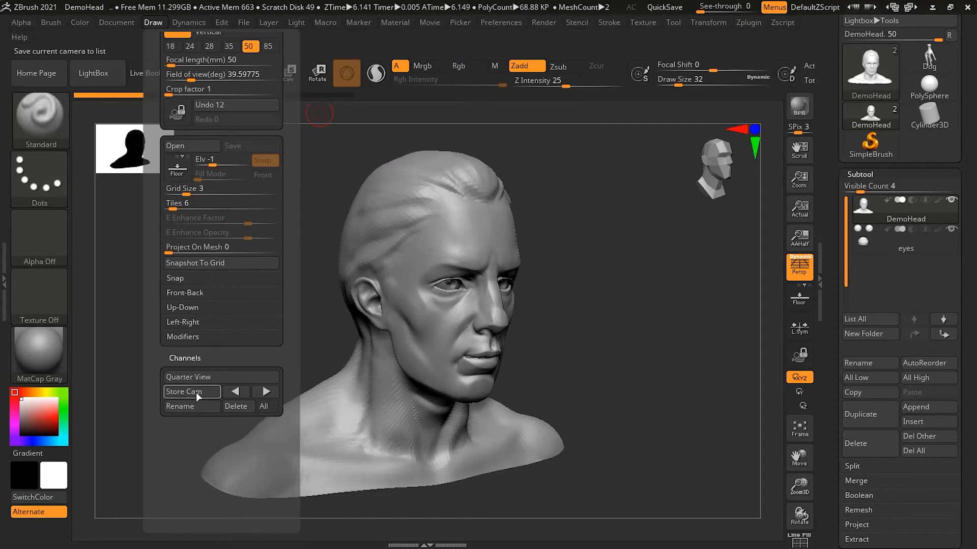
# - Orbit the bust to a front view from below and store the current camera as "Low Angle"
pyautogui.moveTo(584, 392); pyautogui.dragTo(587, 257)
pyautogui.moveTo(613, 303); pyautogui.dragTo(620, 282)
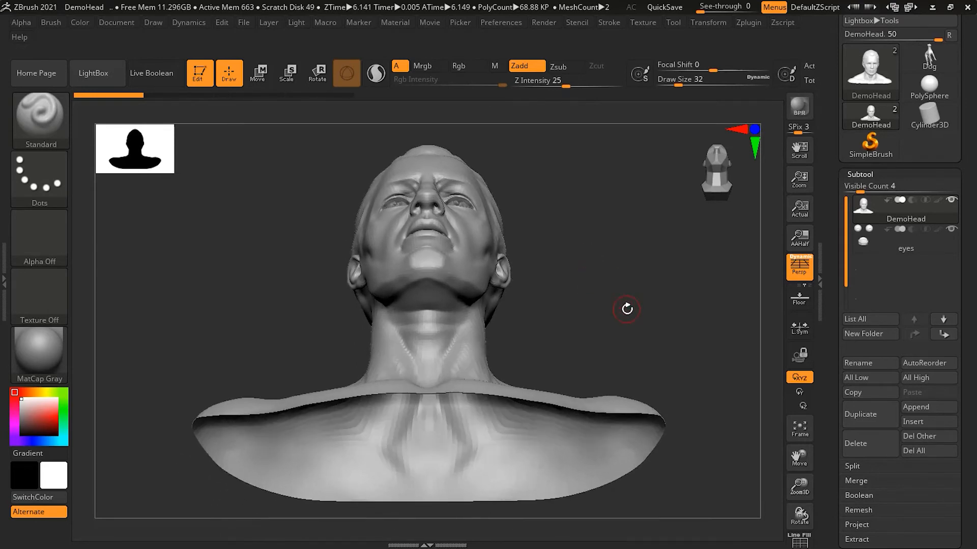
pyautogui.click(153, 23)
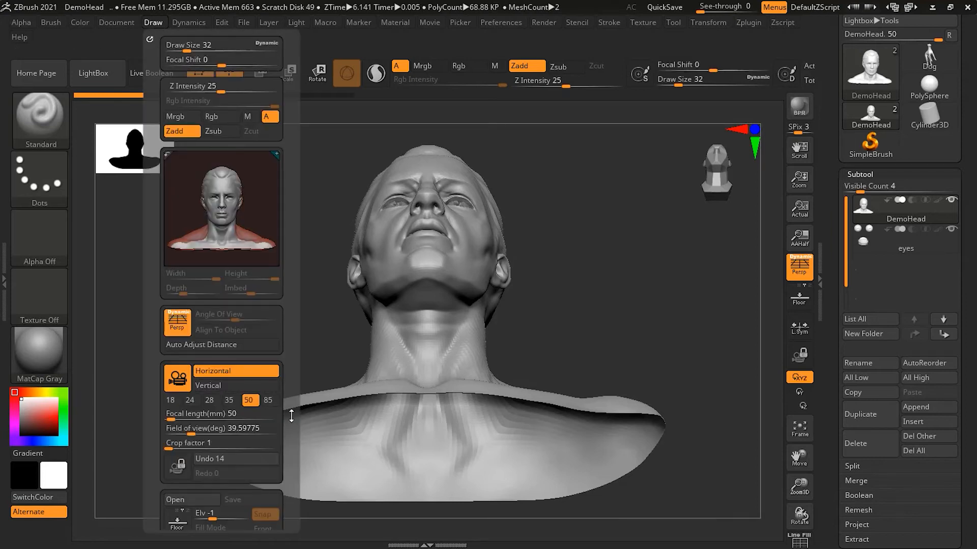
pyautogui.scroll(-10, 287, 356)
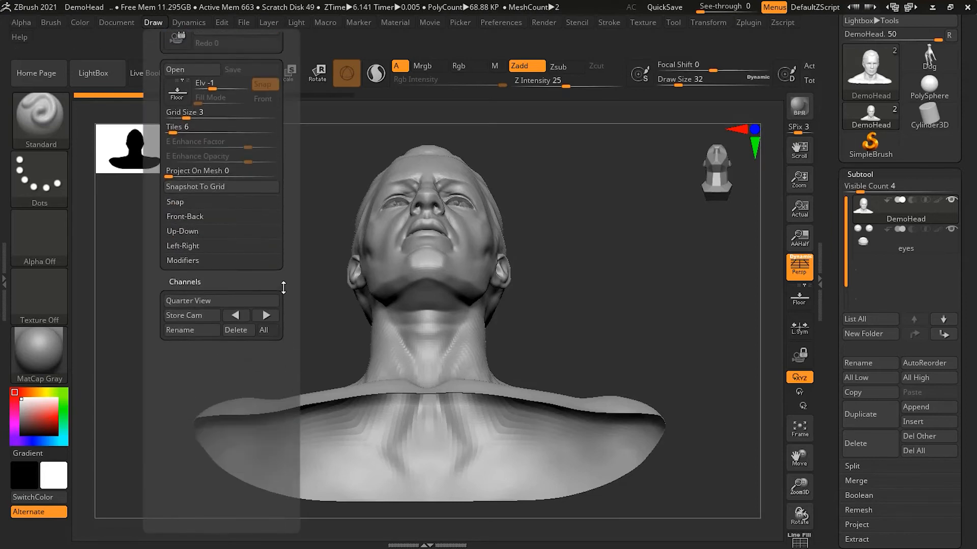
pyautogui.click(203, 316)
pyautogui.write('Low')
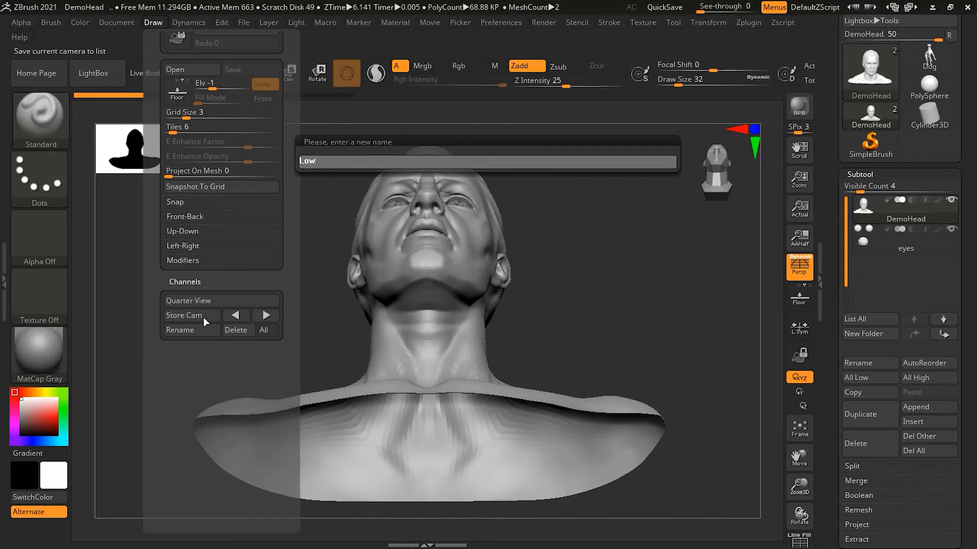
pyautogui.write(' Angle')
pyautogui.press('Return')
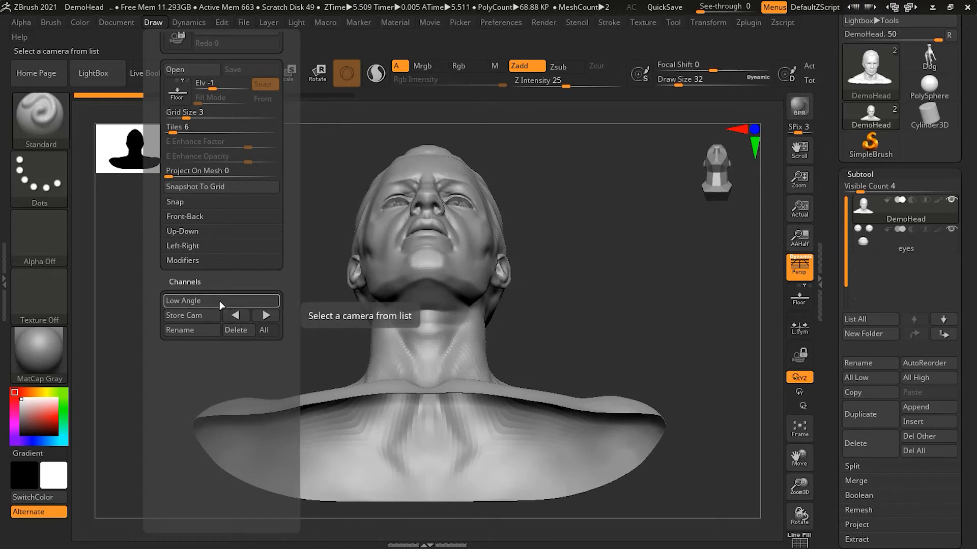
# - Recall the stored Quarter View and Low Angle cameras, and cycle back through the camera list to the Quarter View
pyautogui.click(187, 301)
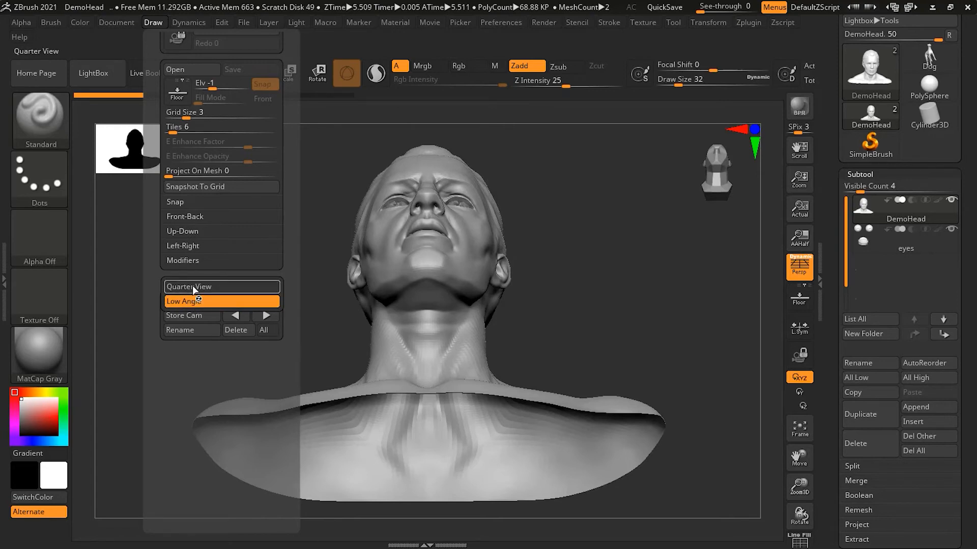
pyautogui.click(193, 288)
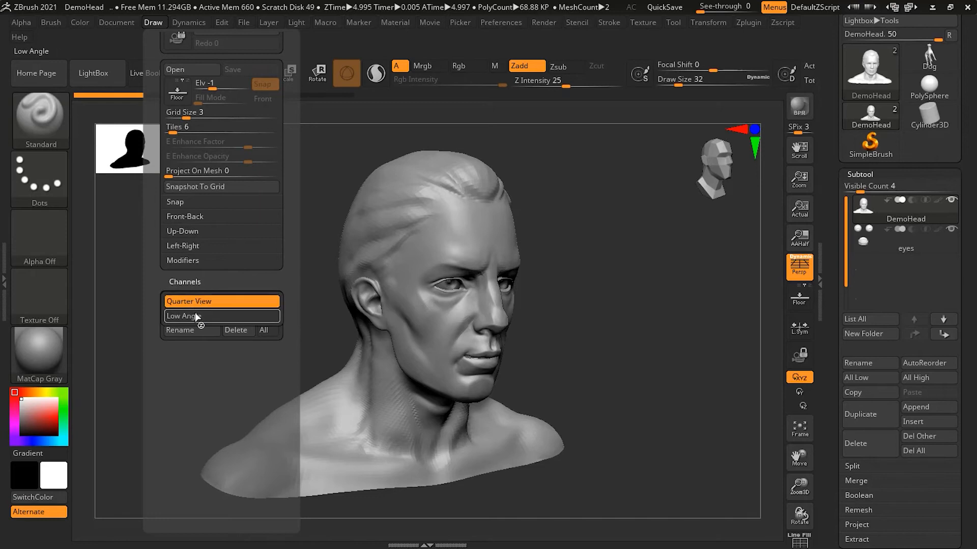
pyautogui.click(196, 314)
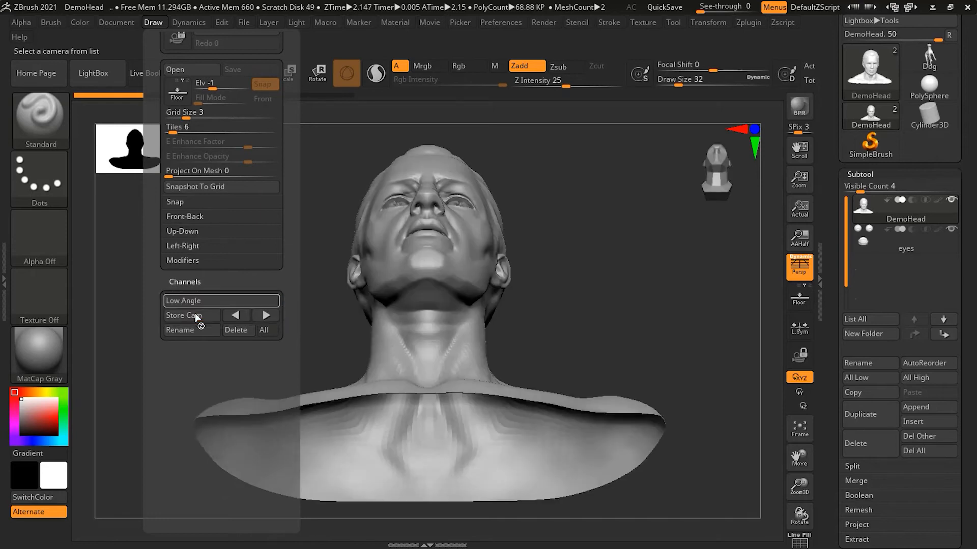
pyautogui.click(236, 316)
pyautogui.click(236, 316)
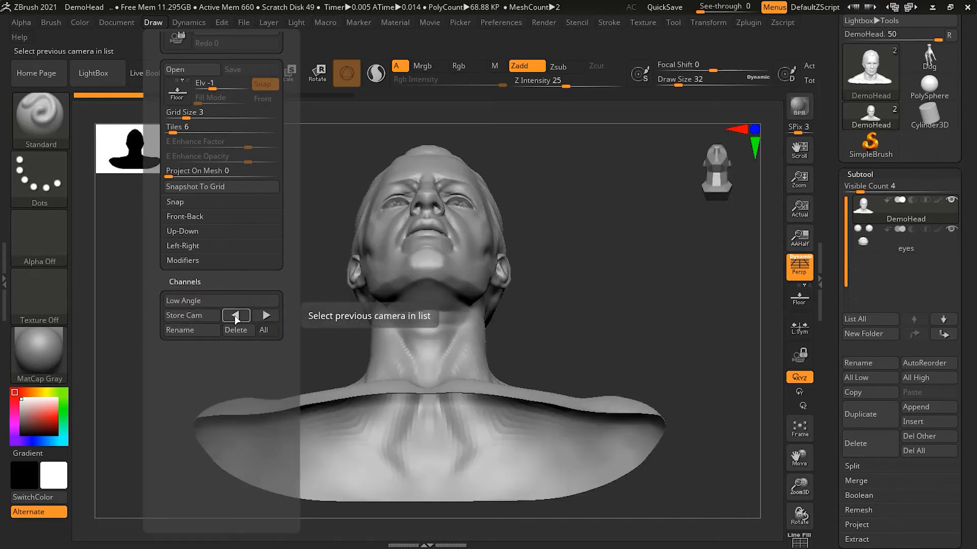
pyautogui.click(236, 316)
pyautogui.click(236, 317)
pyautogui.click(236, 317)
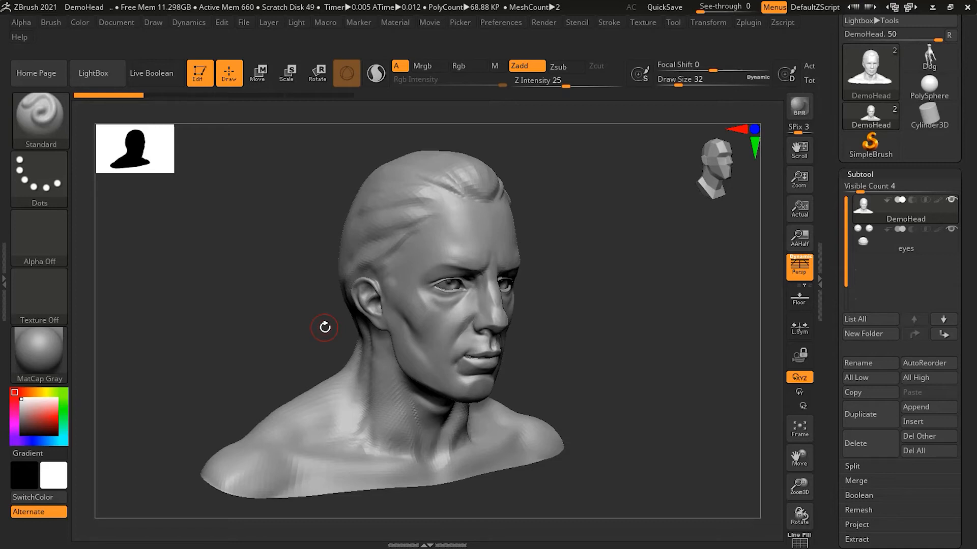
pyautogui.click(153, 23)
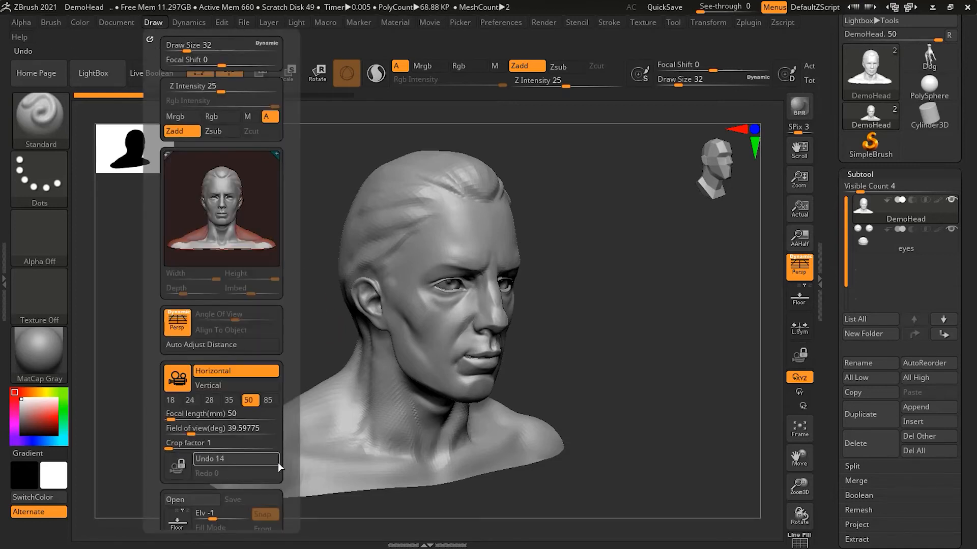
pyautogui.scroll(-10, 293, 460)
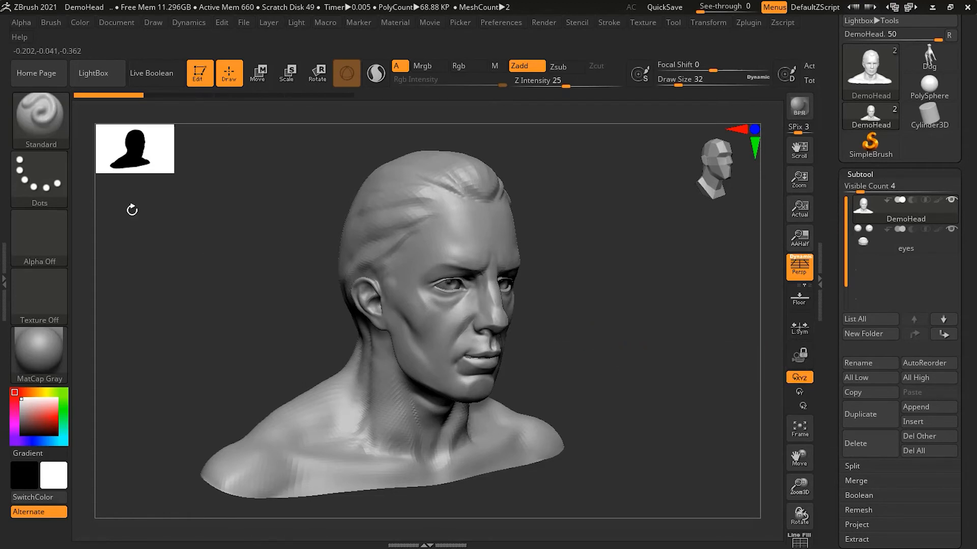
# - Orbit the bust to the front and sculpt small raised bumps on the shoulder beside the neck, rotating the model between strokes
pyautogui.moveTo(527, 321); pyautogui.dragTo(514, 321)
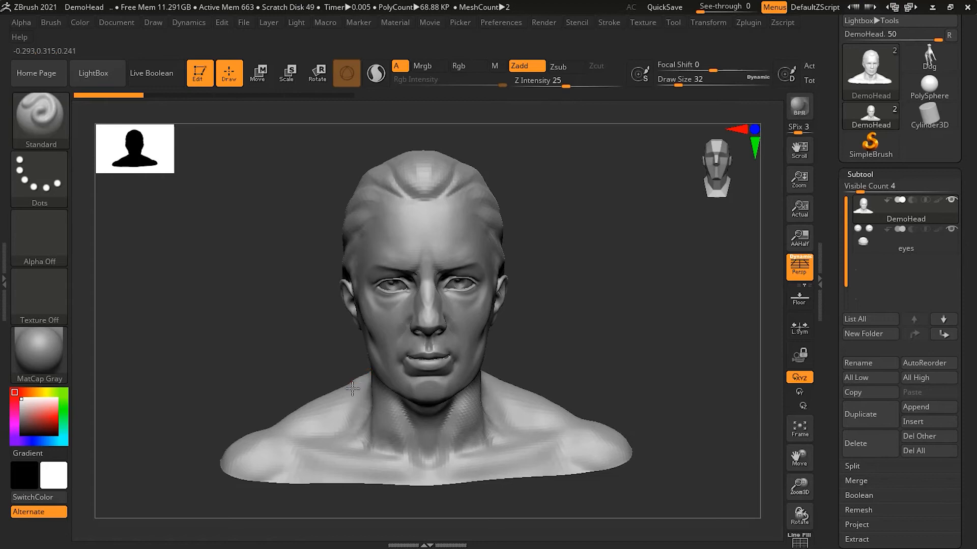
pyautogui.moveTo(353, 380)
pyautogui.mouseDown()
pyautogui.moveTo(319, 399)
pyautogui.moveTo(360, 375)
pyautogui.mouseUp()
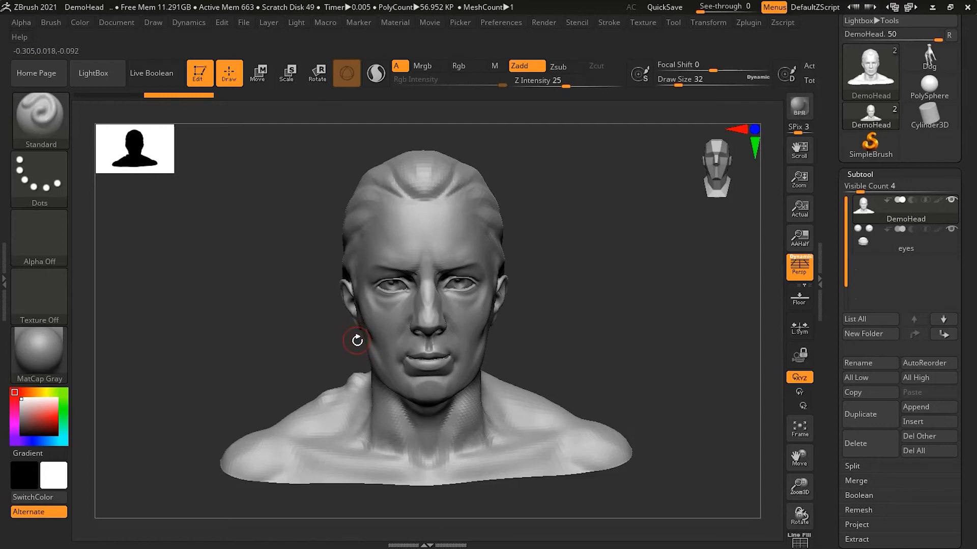
pyautogui.moveTo(357, 340)
pyautogui.mouseDown()
pyautogui.moveTo(358, 353)
pyautogui.moveTo(357, 332)
pyautogui.mouseUp()
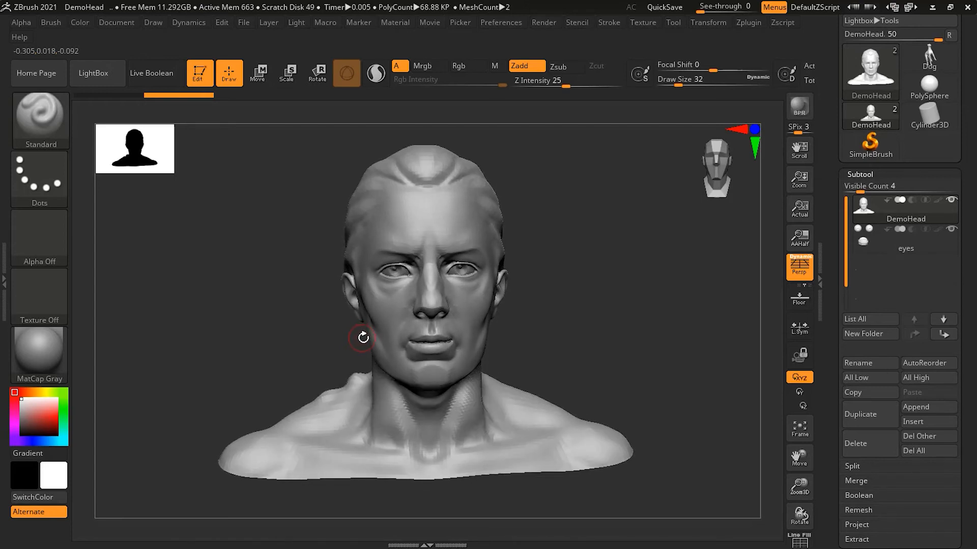
pyautogui.moveTo(361, 343); pyautogui.dragTo(348, 340)
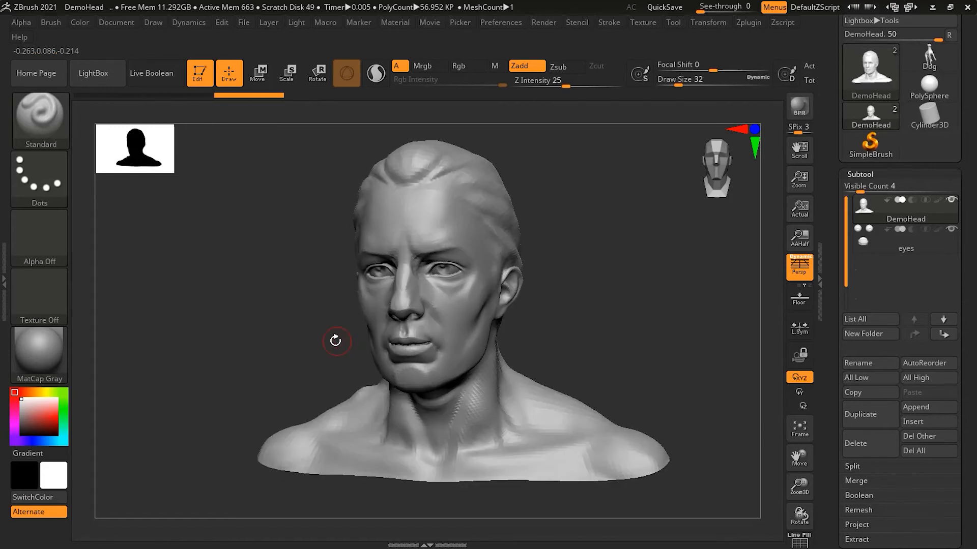
pyautogui.moveTo(336, 341); pyautogui.dragTo(349, 334)
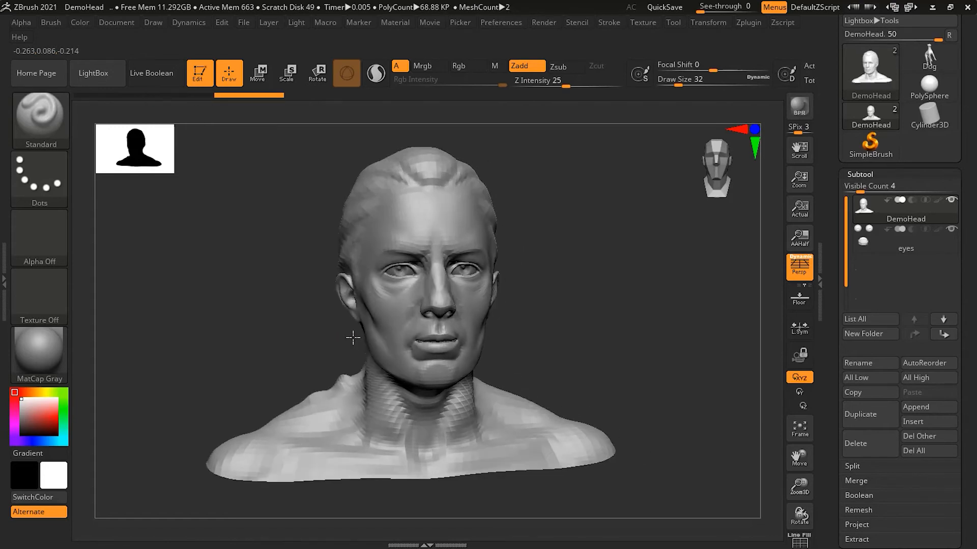
pyautogui.click(358, 367)
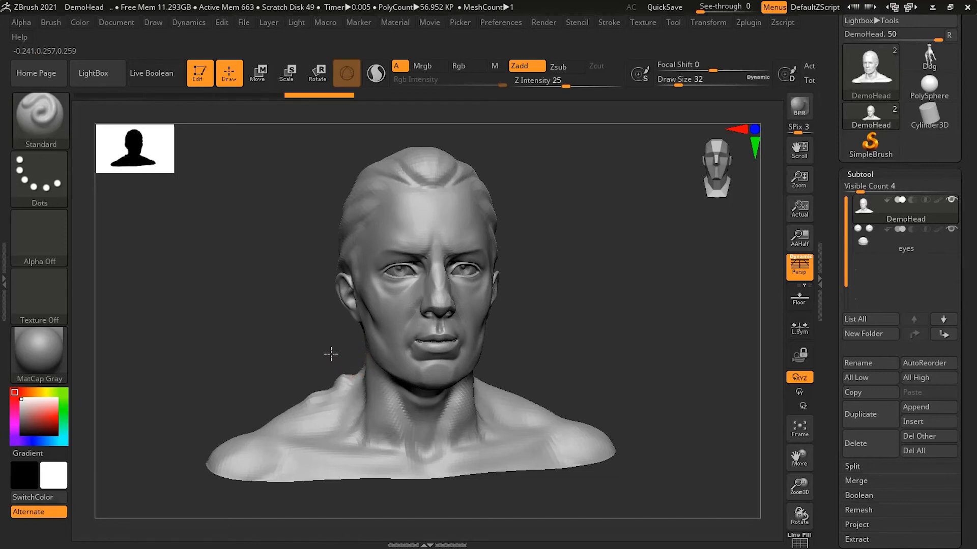
pyautogui.moveTo(323, 377); pyautogui.dragTo(307, 373)
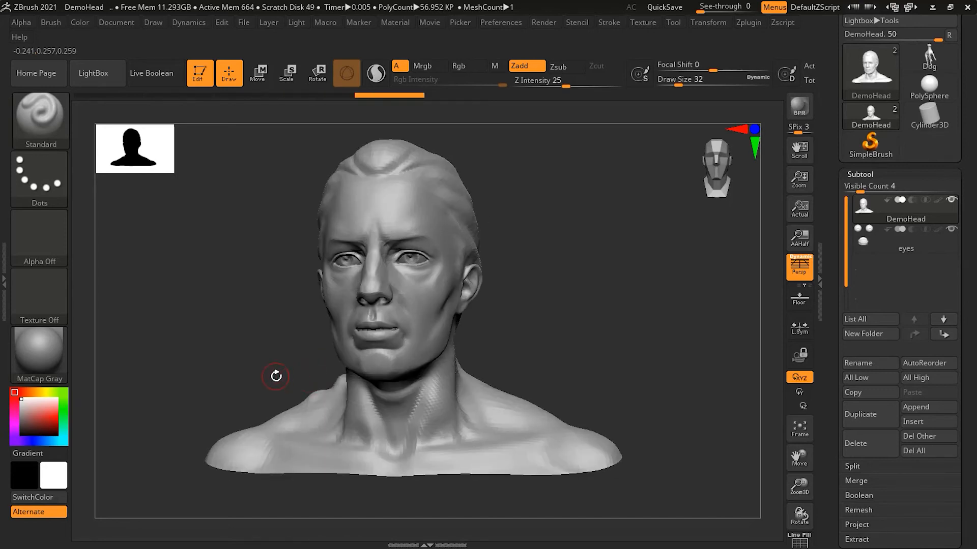
pyautogui.moveTo(273, 375); pyautogui.dragTo(290, 383)
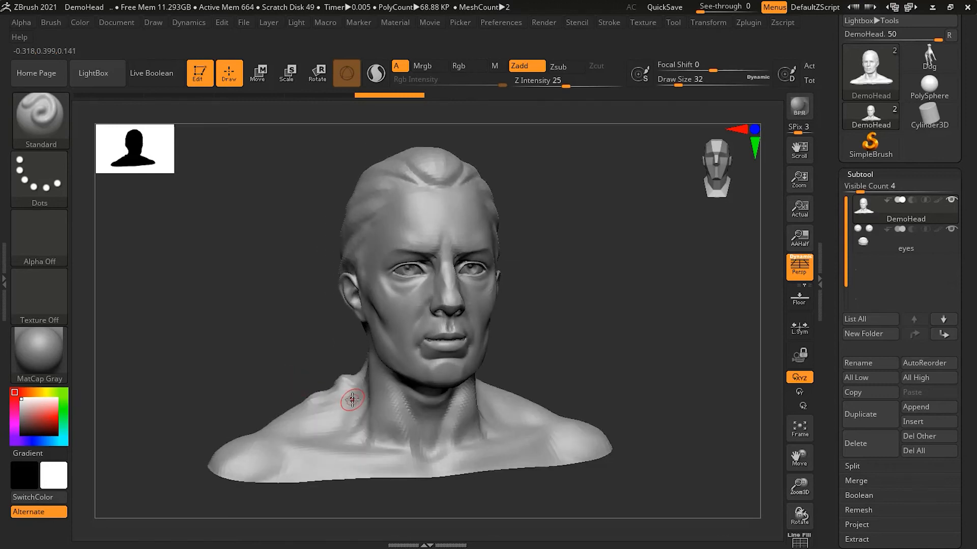
# - Lock the camera and brush across the silhouette of the shoulder, neck and head without rotating the view
pyautogui.click(799, 355)
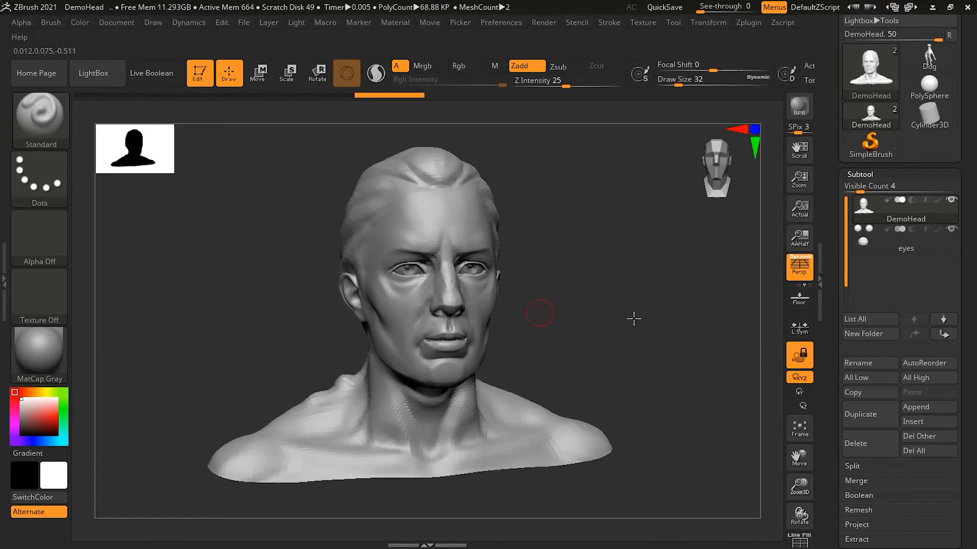
pyautogui.moveTo(308, 388); pyautogui.dragTo(327, 392)
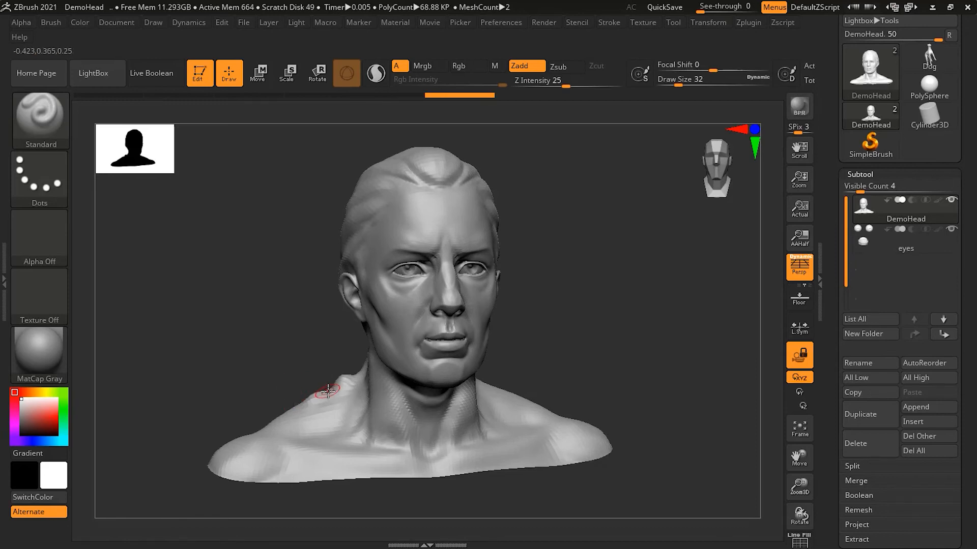
pyautogui.moveTo(369, 361)
pyautogui.mouseDown()
pyautogui.moveTo(329, 351)
pyautogui.moveTo(356, 325)
pyautogui.moveTo(316, 343)
pyautogui.mouseUp()
pyautogui.moveTo(356, 289)
pyautogui.mouseDown()
pyautogui.moveTo(335, 310)
pyautogui.moveTo(338, 231)
pyautogui.moveTo(327, 215)
pyautogui.mouseUp()
pyautogui.moveTo(486, 247); pyautogui.dragTo(498, 280)
pyautogui.moveTo(492, 307); pyautogui.dragTo(495, 344)
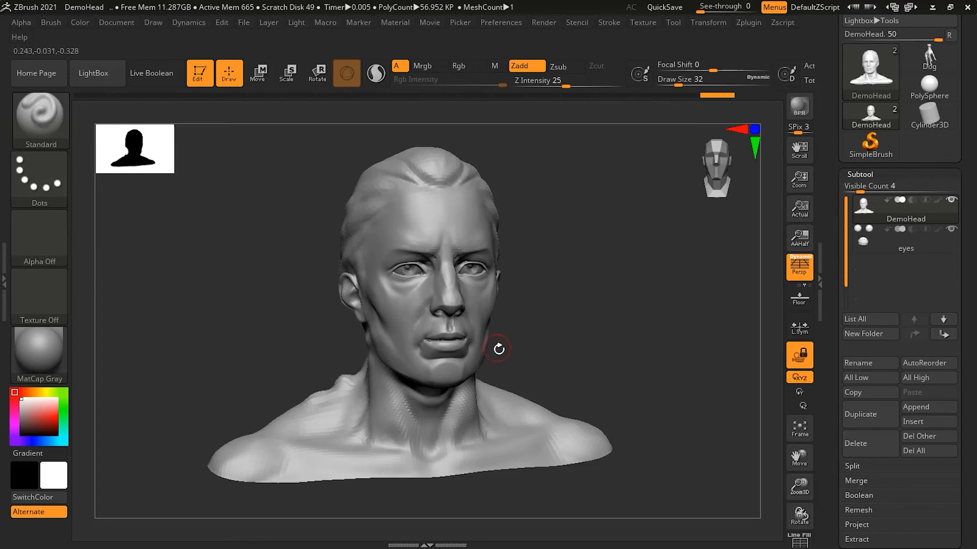
pyautogui.moveTo(496, 388)
pyautogui.mouseDown()
pyautogui.moveTo(518, 348)
pyautogui.moveTo(535, 359)
pyautogui.mouseUp()
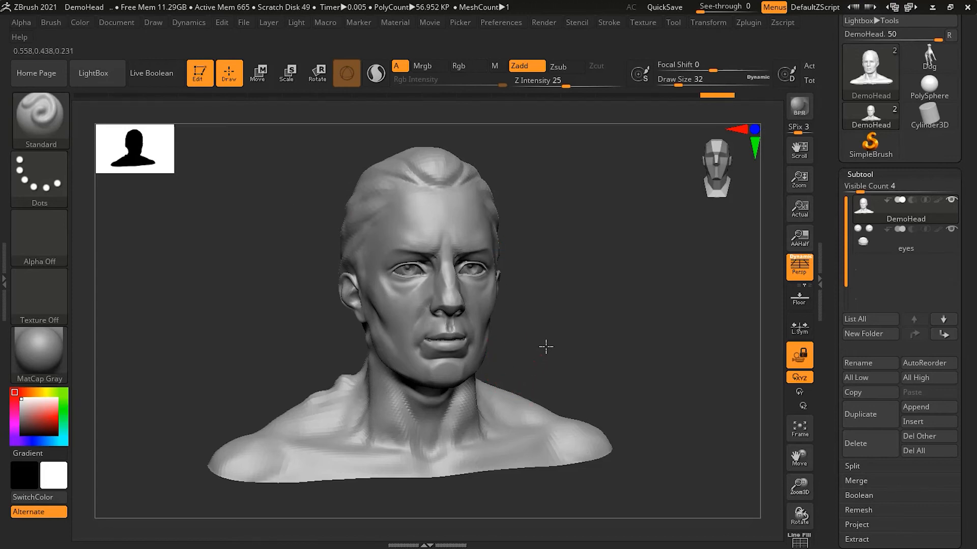
# - Unlock the camera, orbit the bust and brush over the opposite shoulder
pyautogui.click(799, 354)
pyautogui.moveTo(682, 377); pyautogui.dragTo(618, 378)
pyautogui.moveTo(526, 383); pyautogui.dragTo(567, 361)
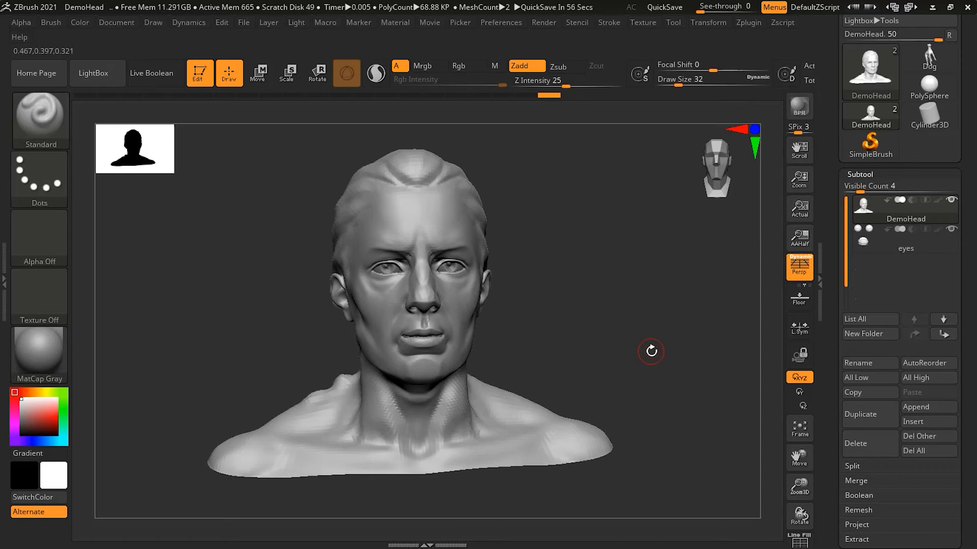
pyautogui.moveTo(665, 318); pyautogui.dragTo(589, 326)
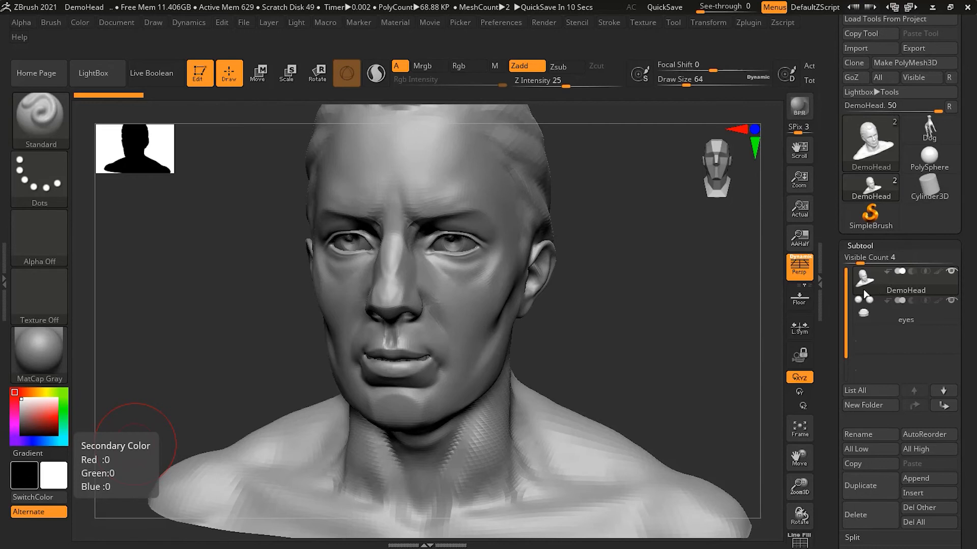
# - Duplicate the DemoHead subtool and move the DemoHead1 copy above the original in the subtool list
pyautogui.click(867, 490)
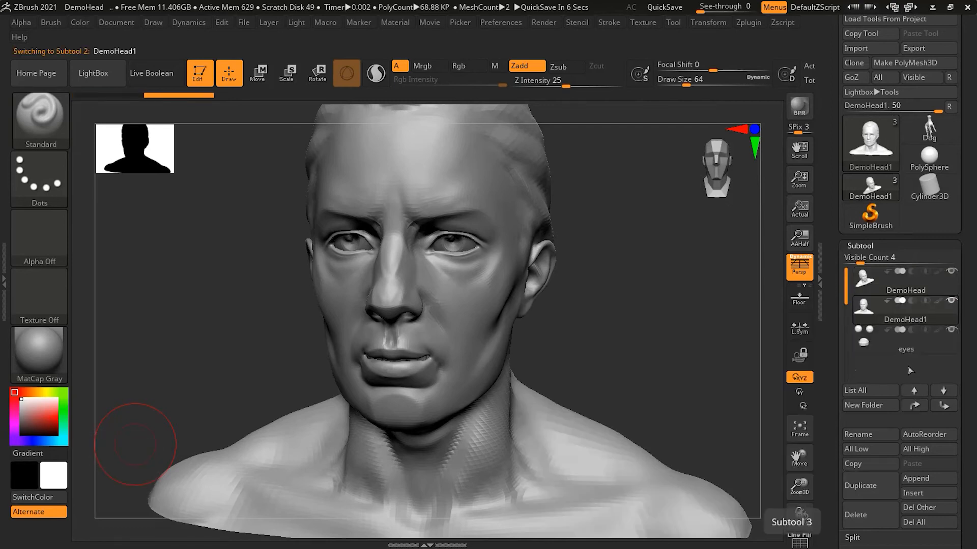
pyautogui.moveTo(910, 318)
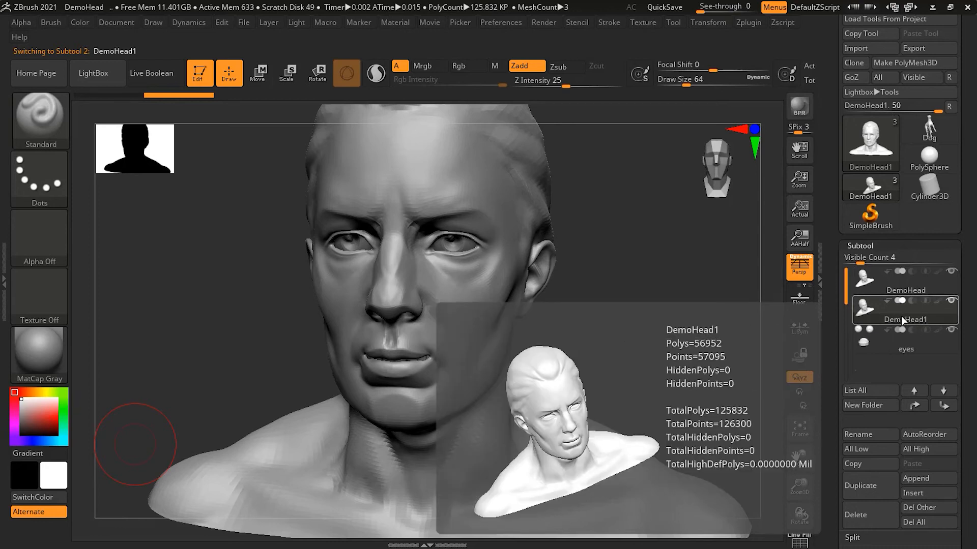
pyautogui.moveTo(901, 316); pyautogui.dragTo(895, 276)
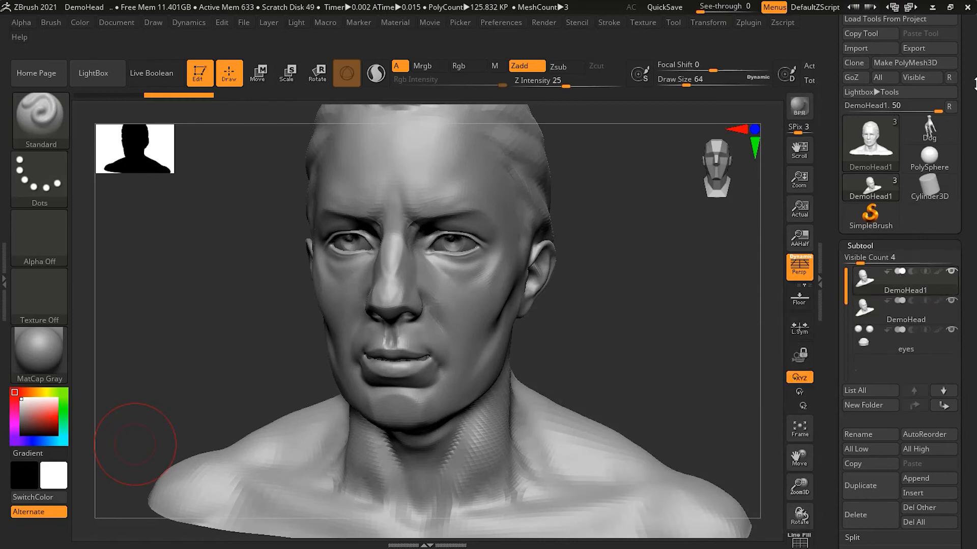
# - View the tool files offered for loading from the ZTools folder, and cancel without loading one
pyautogui.scroll(2, 971, 85)
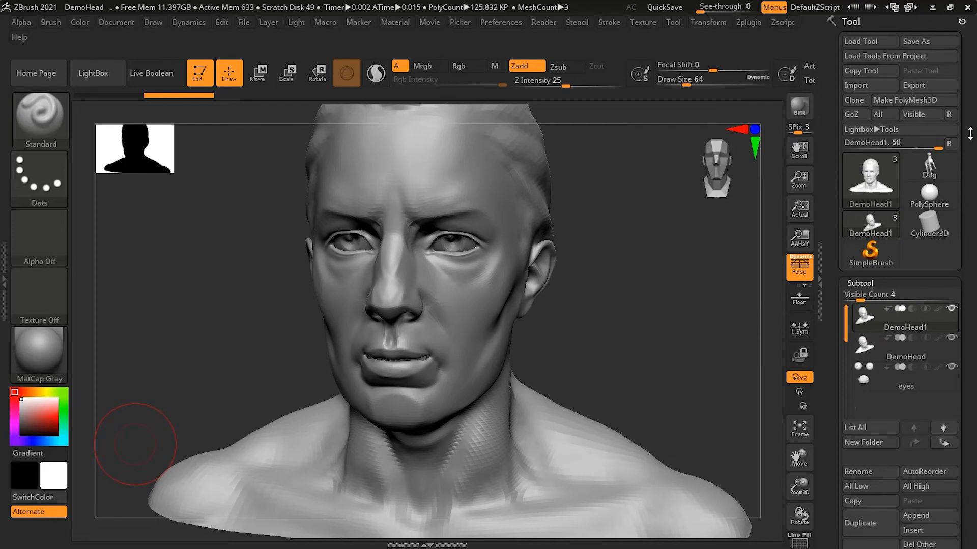
pyautogui.click(877, 42)
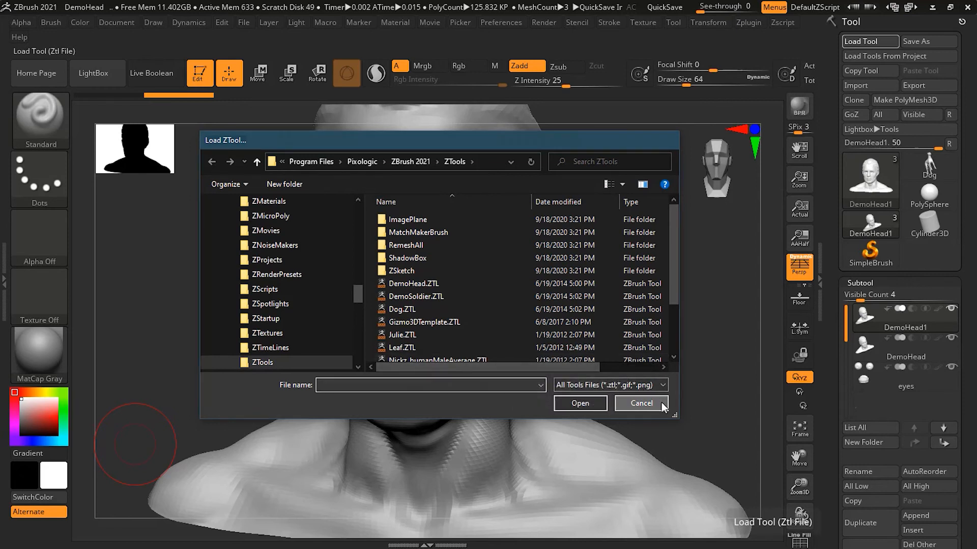
pyautogui.click(640, 402)
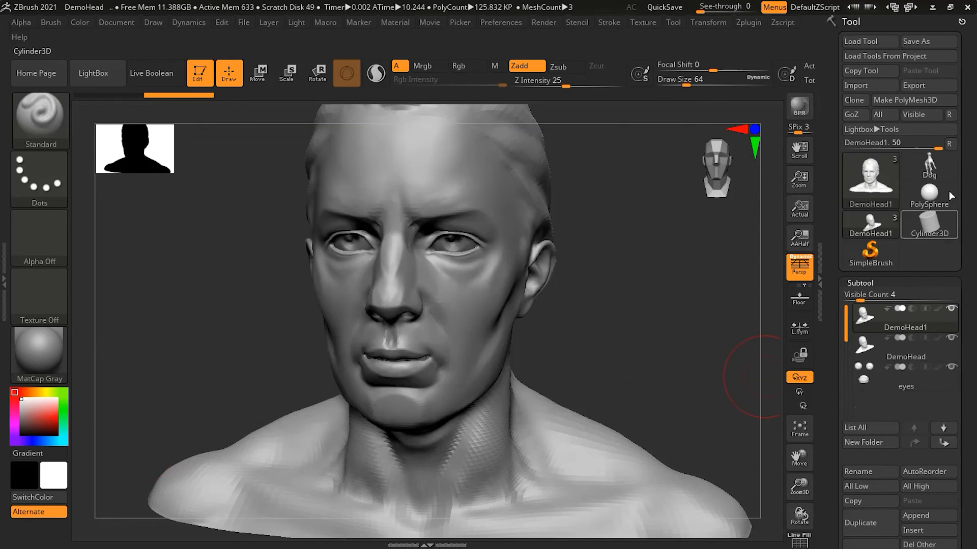
# - View the 3D file formats supported for mesh import and browse to the Documents folder
pyautogui.click(876, 86)
pyautogui.click(649, 388)
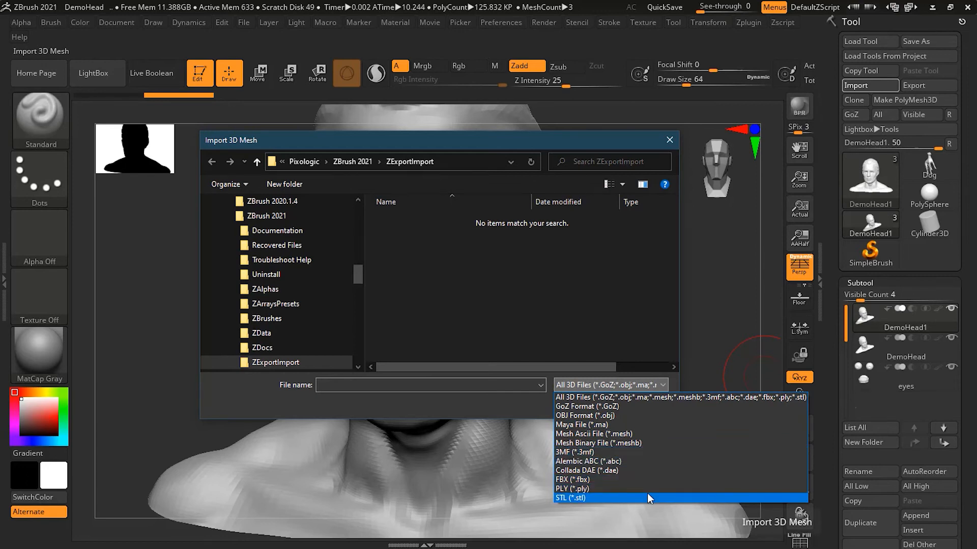
pyautogui.click(357, 279)
pyautogui.moveTo(361, 269); pyautogui.dragTo(364, 209)
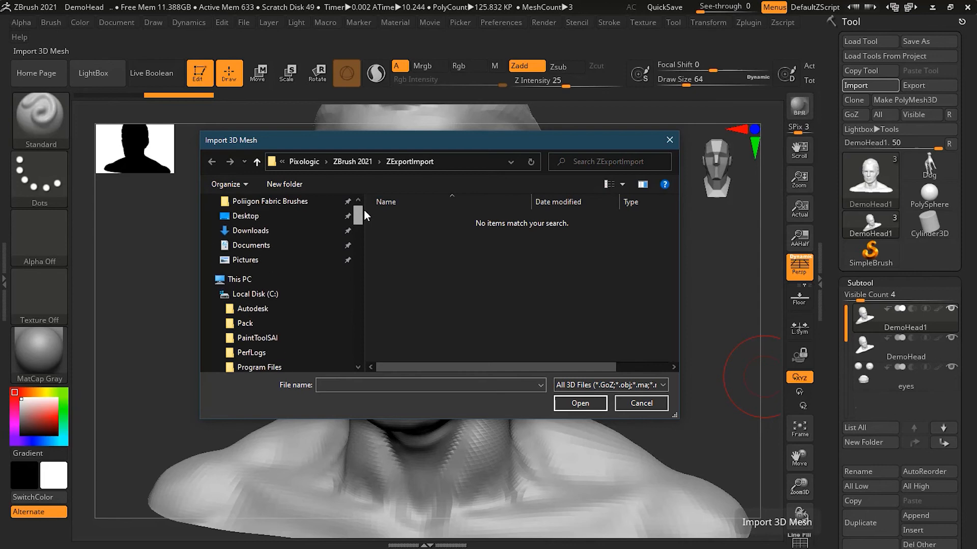
pyautogui.click(272, 247)
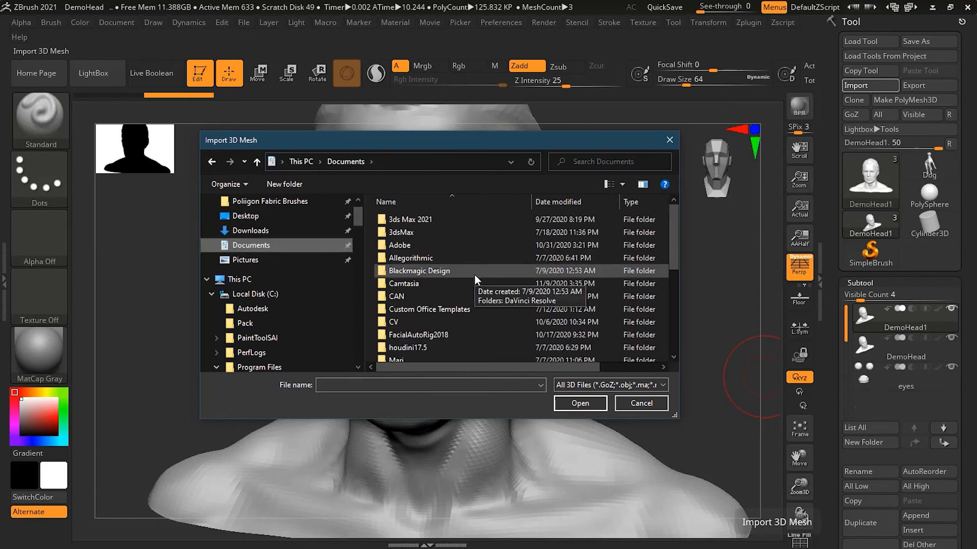
# - Search the UCB 2020-21 and UOB 2020-21 folders for a mesh, including the sample - boy folder in MCM-MCO-455
pyautogui.scroll(-3, 474, 273)
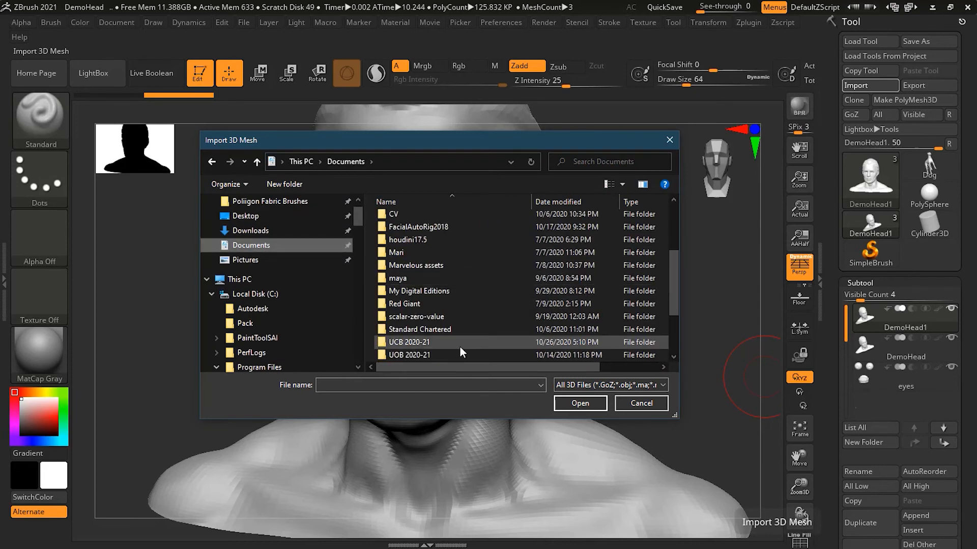
pyautogui.doubleClick(462, 341)
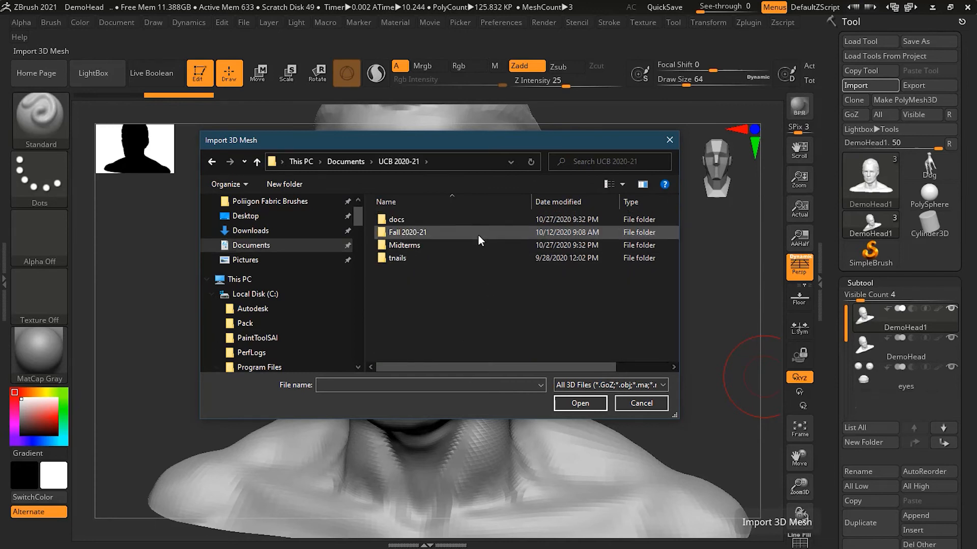
pyautogui.click(363, 162)
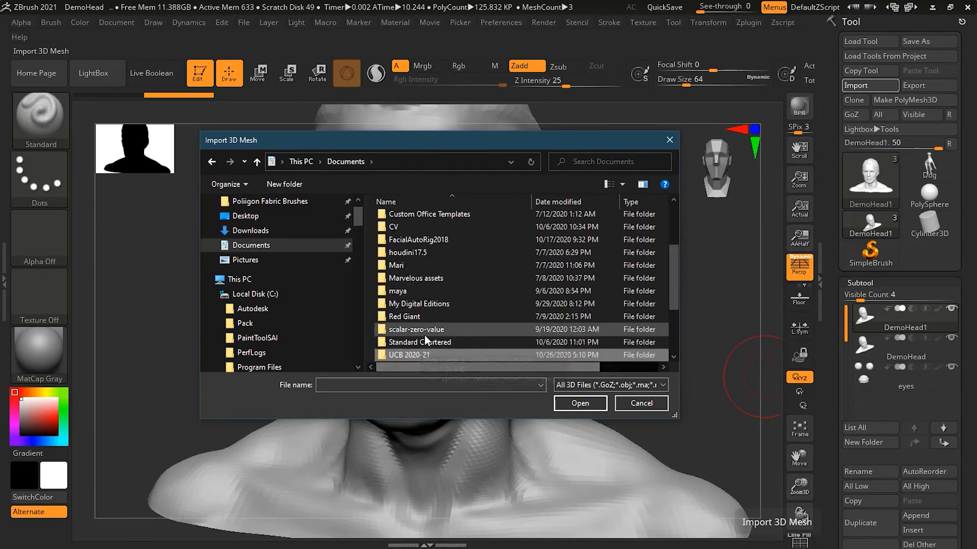
pyautogui.doubleClick(420, 329)
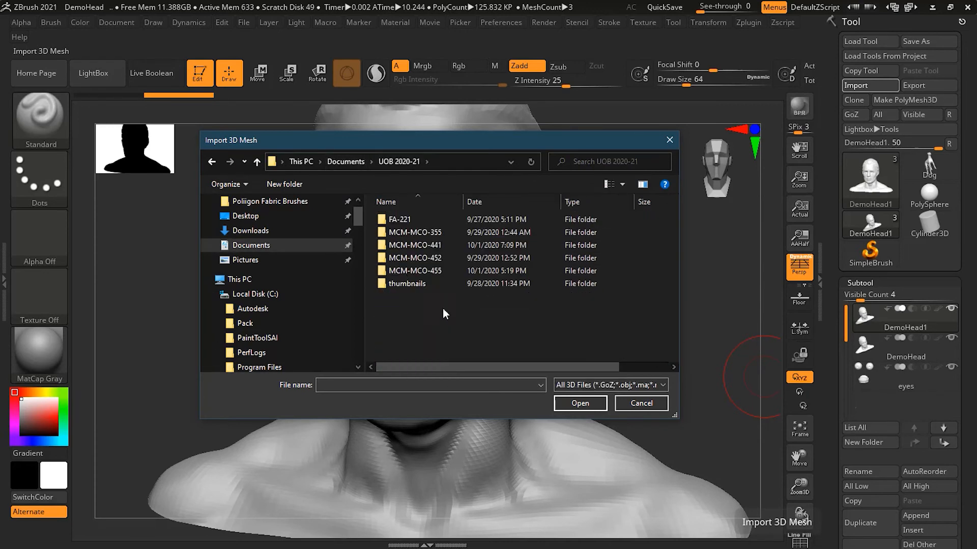
pyautogui.doubleClick(449, 269)
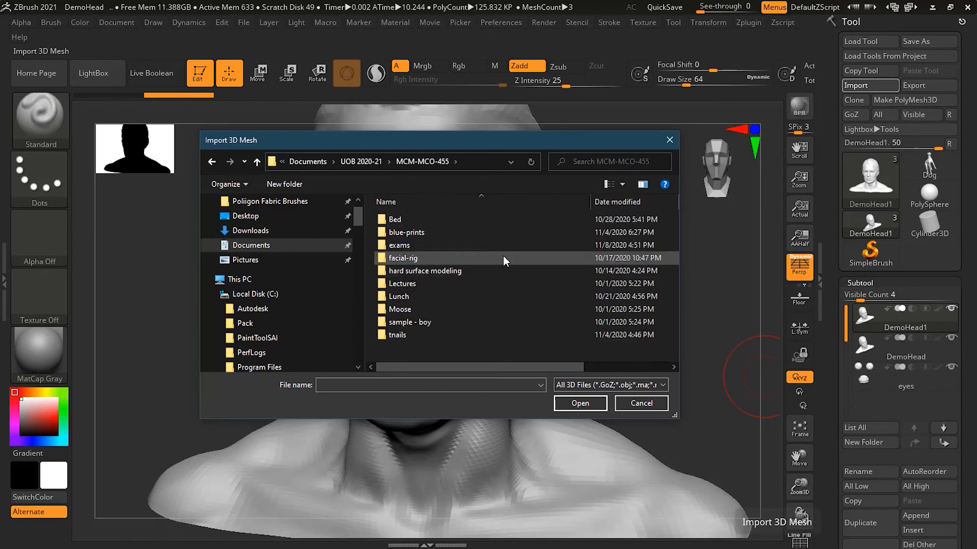
pyautogui.doubleClick(509, 321)
pyautogui.click(392, 162)
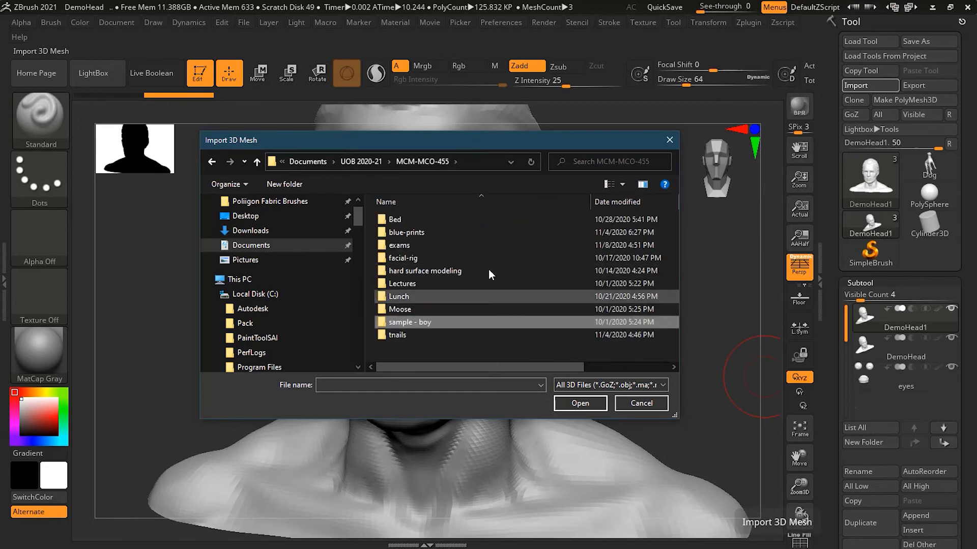
# - Look for an importable mesh in the Bed, blue-prints and Moose folders of MCM-MCO-455
pyautogui.doubleClick(483, 216)
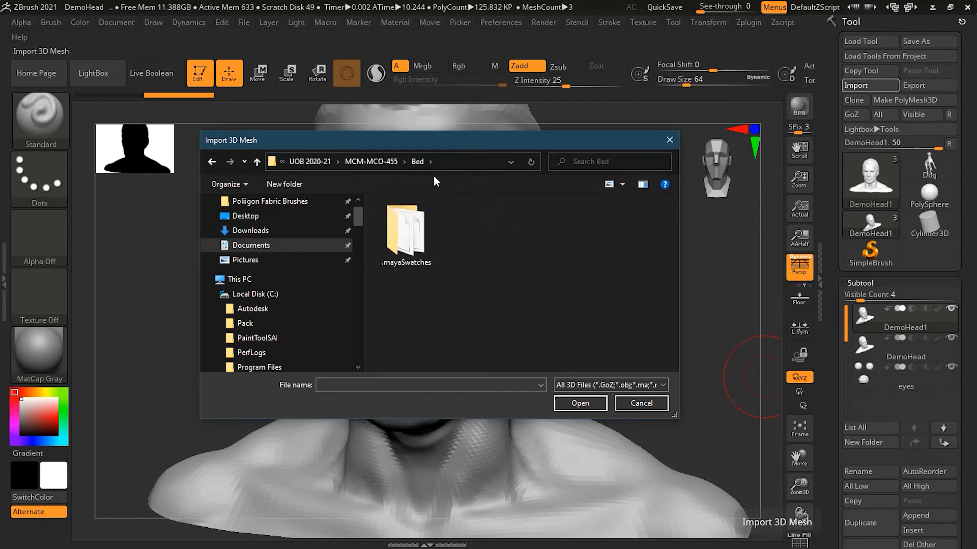
pyautogui.click(387, 163)
pyautogui.doubleClick(460, 231)
pyautogui.click(392, 162)
pyautogui.click(469, 335)
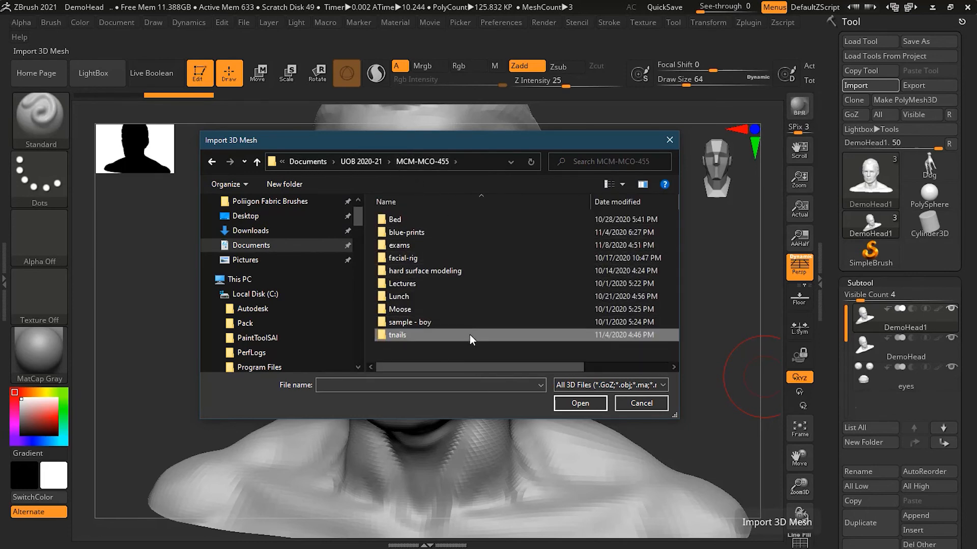
pyautogui.doubleClick(461, 312)
pyautogui.click(371, 166)
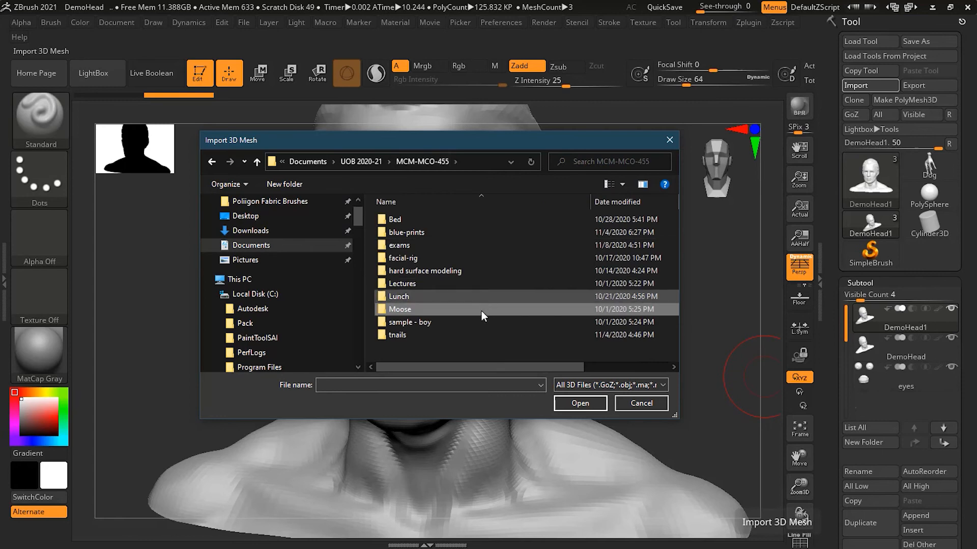
# - Check the mobile and vape folders under hard surface modeling for meshes, filtering the vape folder to Maya File (*.ma)
pyautogui.doubleClick(486, 271)
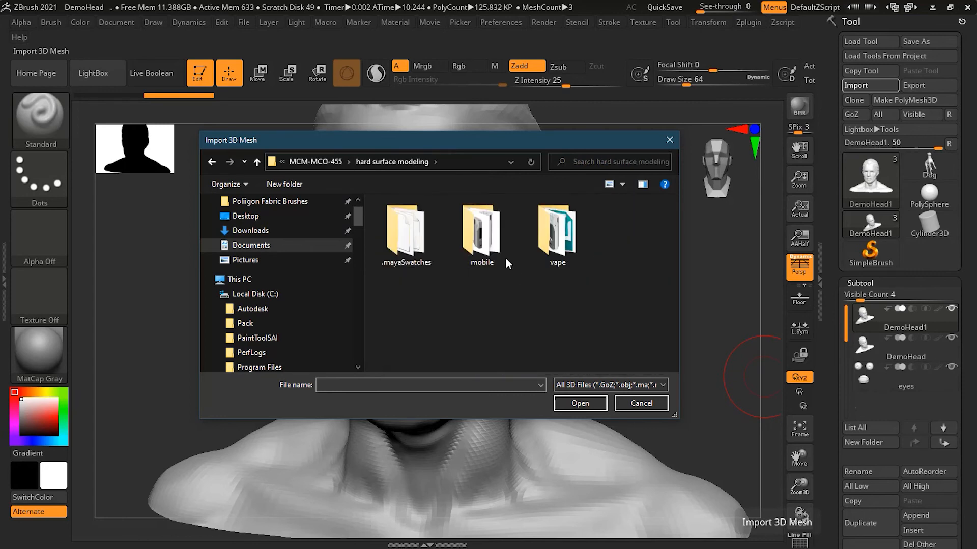
pyautogui.doubleClick(496, 242)
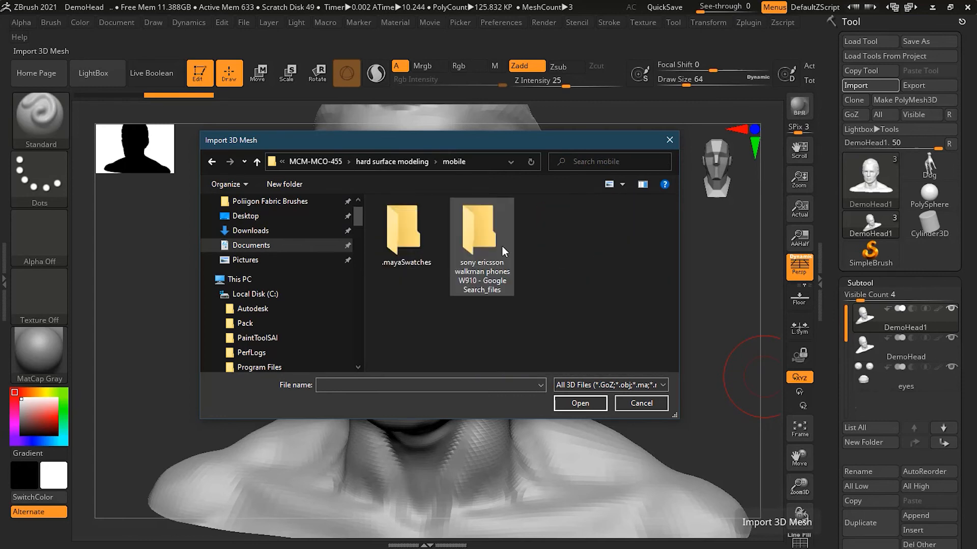
pyautogui.click(395, 161)
pyautogui.click(335, 162)
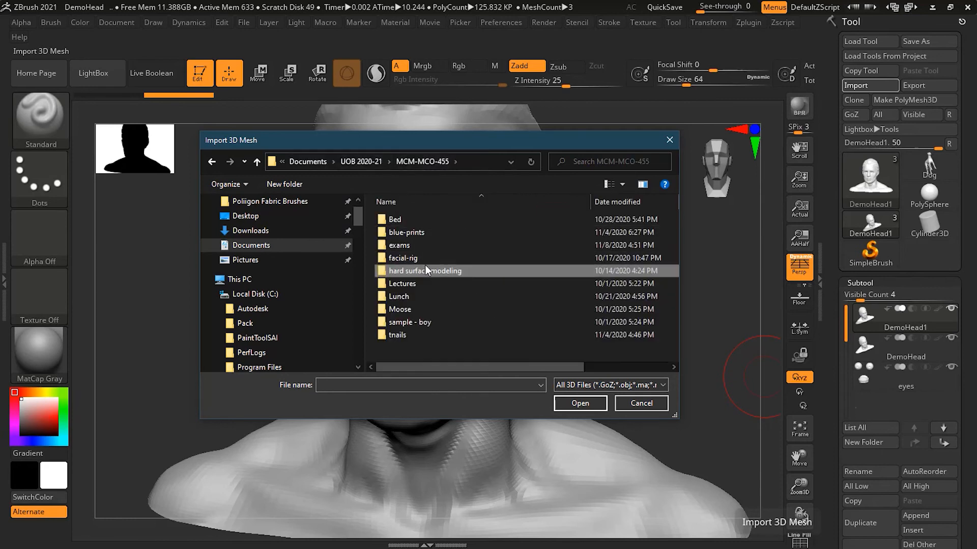
pyautogui.doubleClick(424, 271)
pyautogui.doubleClick(542, 242)
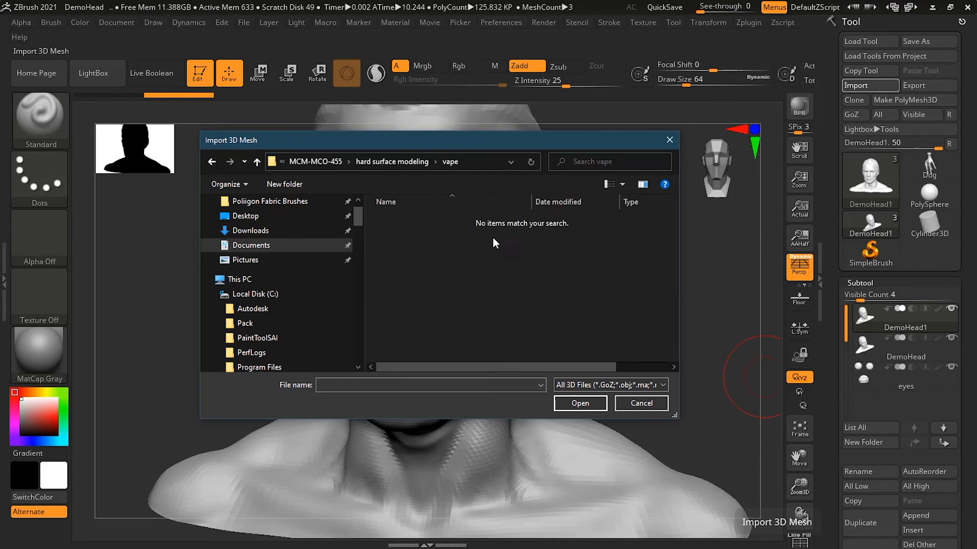
pyautogui.click(645, 387)
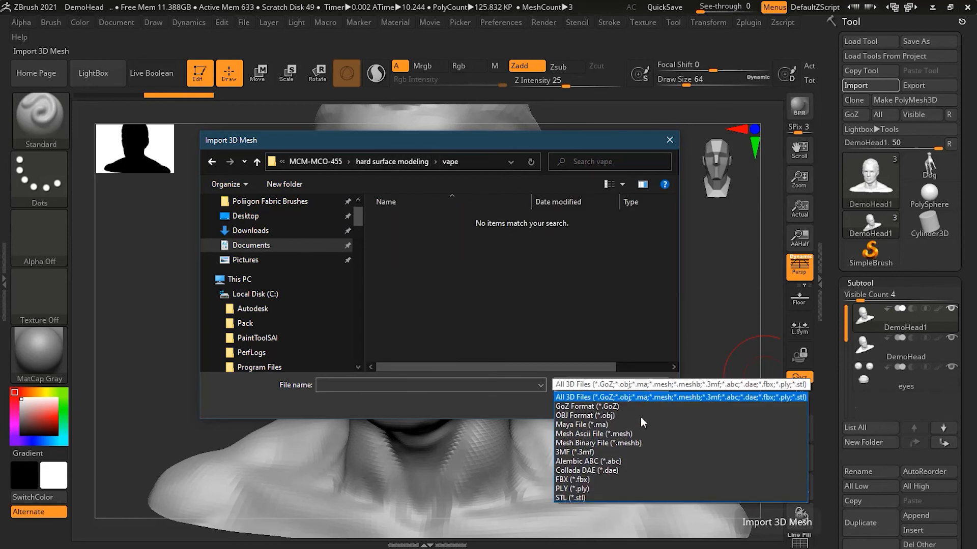
pyautogui.click(625, 426)
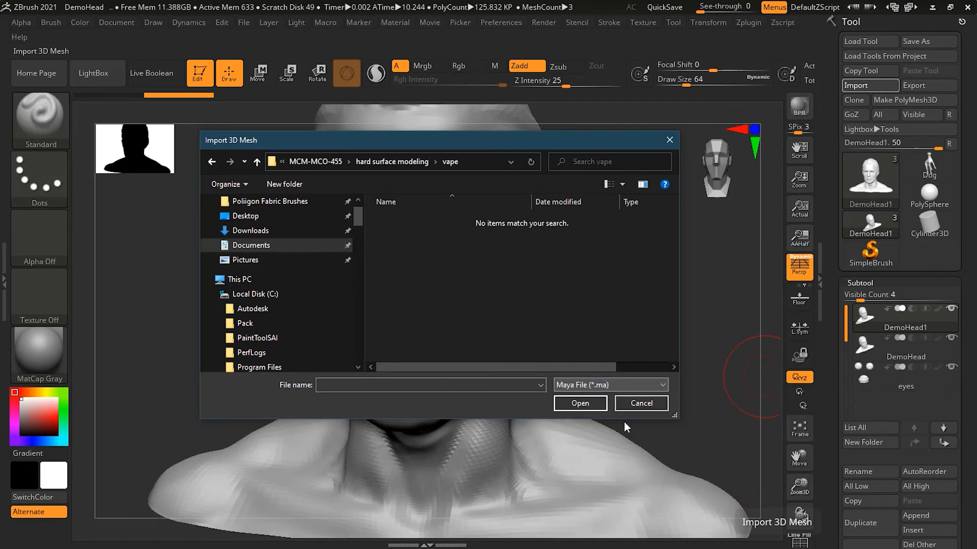
# - Import uploads_files_2533154_male_bust.stl from the helmet scenes folder into the active subtool, accepting the STL import options with Skip Color enabled
pyautogui.click(390, 163)
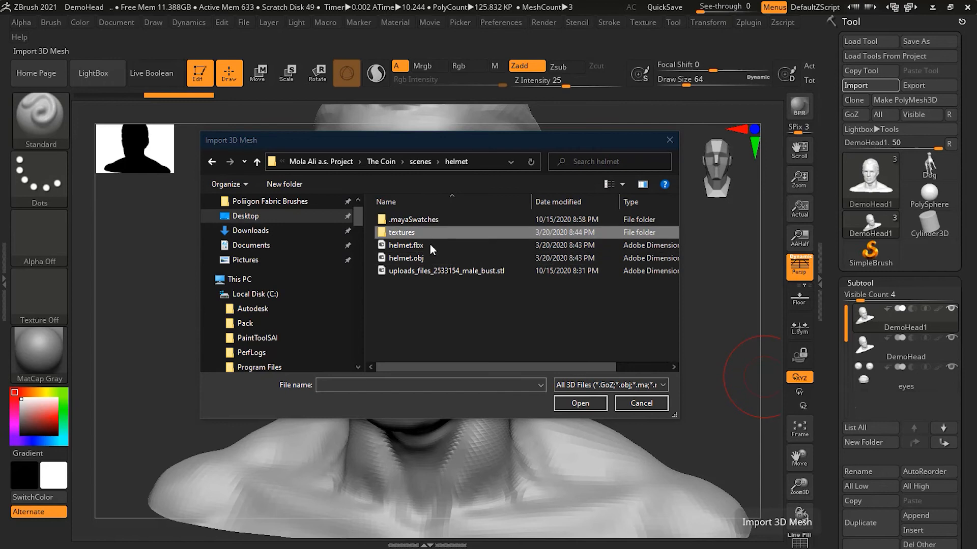
pyautogui.click(470, 271)
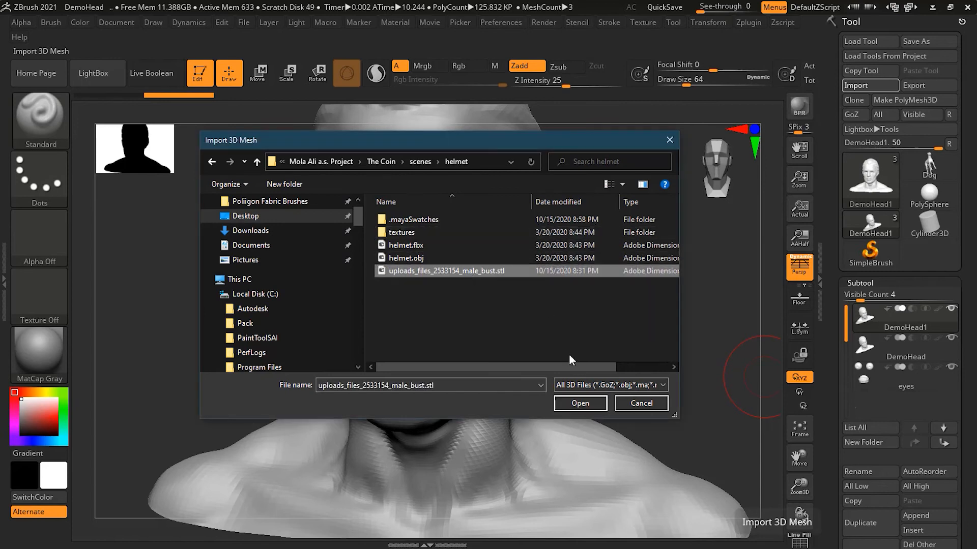
pyautogui.click(573, 405)
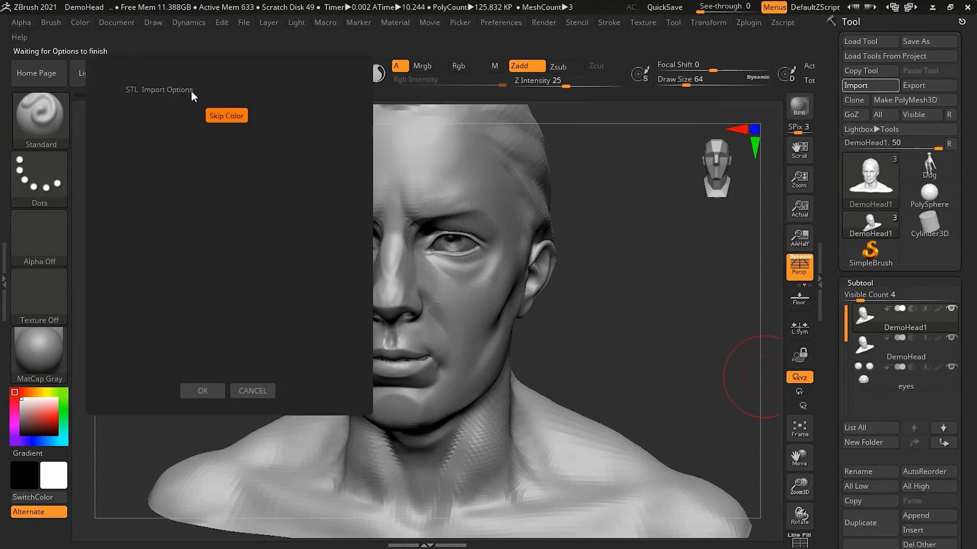
pyautogui.click(214, 389)
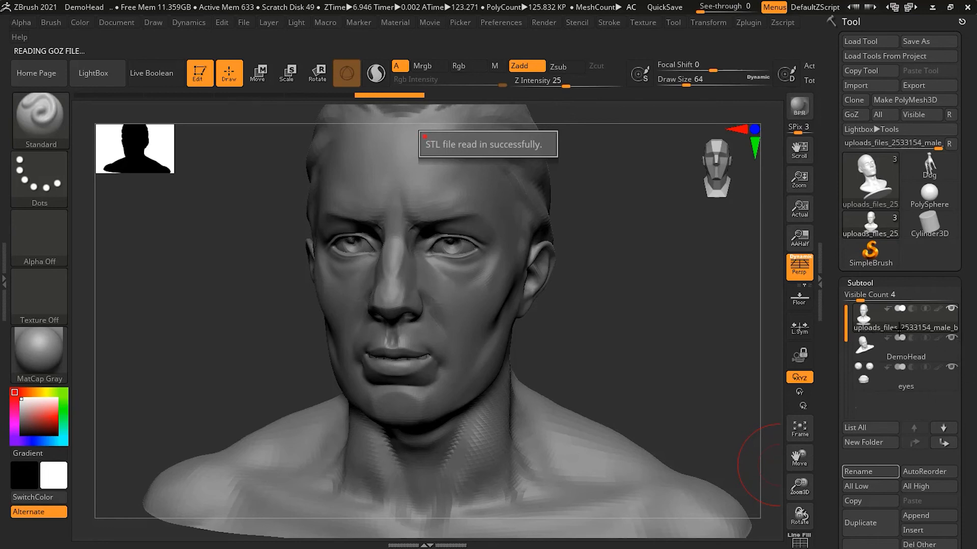
# - Move the imported male bust along the X axis away from the DemoHead bust, resetting the gizmo to the axis between moves
pyautogui.keyDown('alt'); pyautogui.moveTo(678, 285); pyautogui.dragTo(283, 341); pyautogui.keyUp('alt')
pyautogui.press('f')
pyautogui.keyDown('alt'); pyautogui.moveTo(620, 268); pyautogui.dragTo(368, 296); pyautogui.keyUp('alt')
pyautogui.keyDown('alt'); pyautogui.moveTo(257, 280); pyautogui.dragTo(644, 400); pyautogui.keyUp('alt')
pyautogui.moveTo(639, 358); pyautogui.dragTo(630, 305)
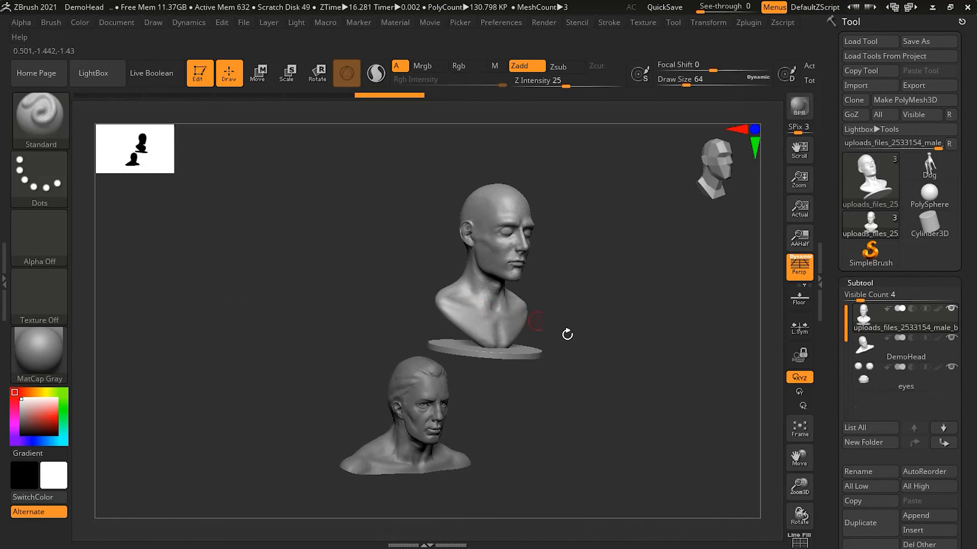
pyautogui.click(259, 77)
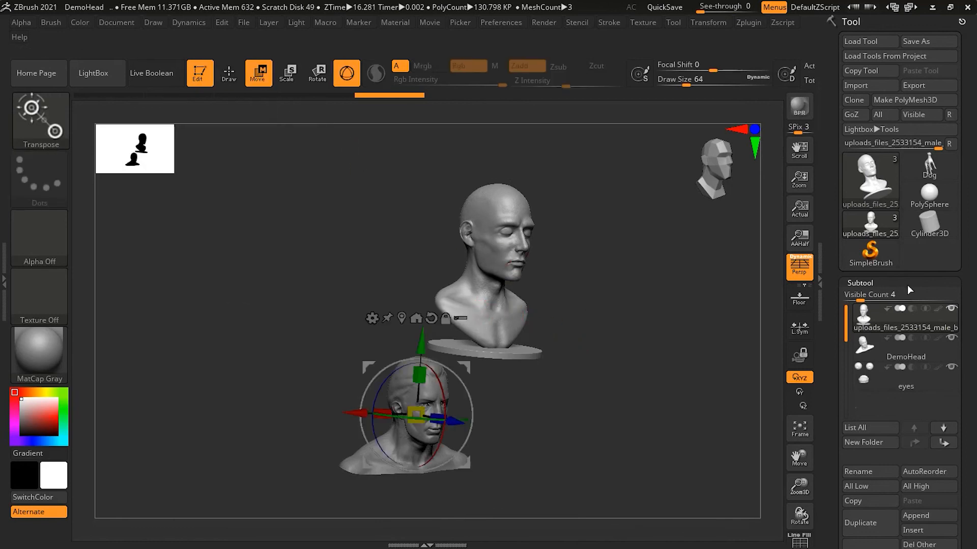
pyautogui.moveTo(349, 413); pyautogui.dragTo(400, 405)
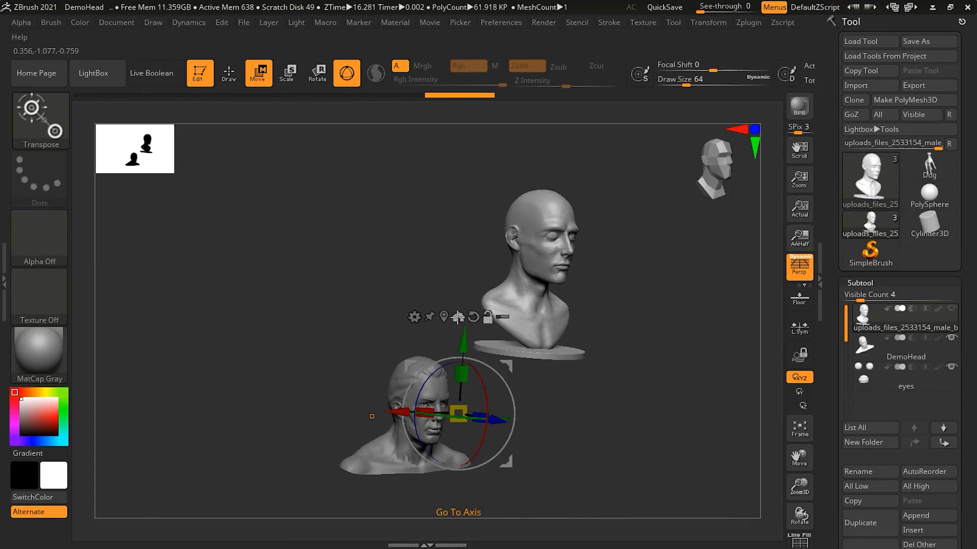
pyautogui.click(458, 317)
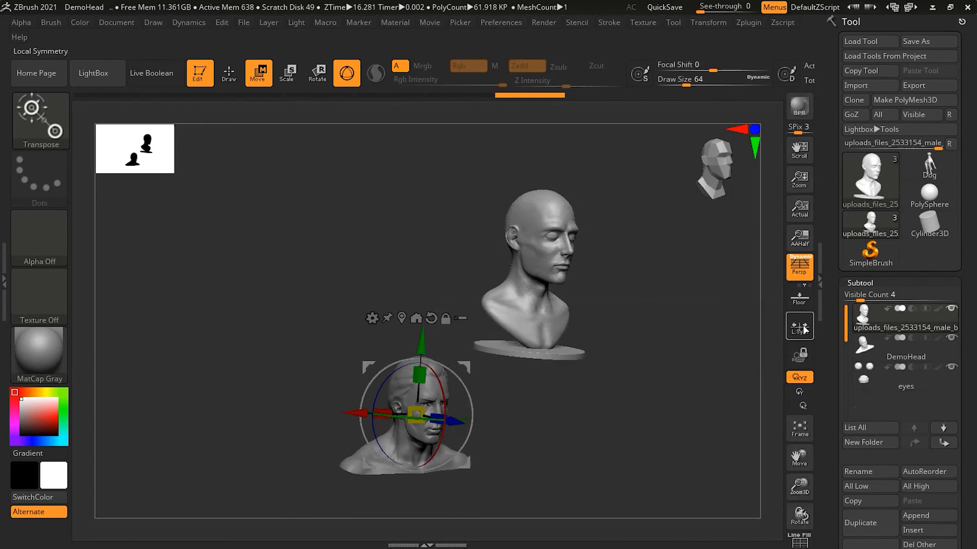
pyautogui.moveTo(352, 413); pyautogui.dragTo(468, 409)
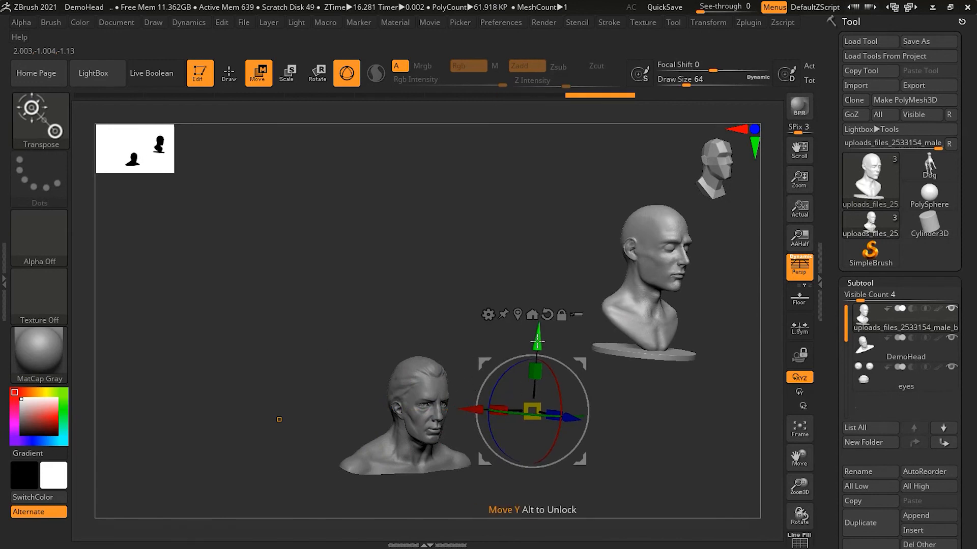
# - Reposition the unlocked gizmo onto the middle of the male bust without moving the mesh
pyautogui.moveTo(538, 338); pyautogui.dragTo(540, 217)
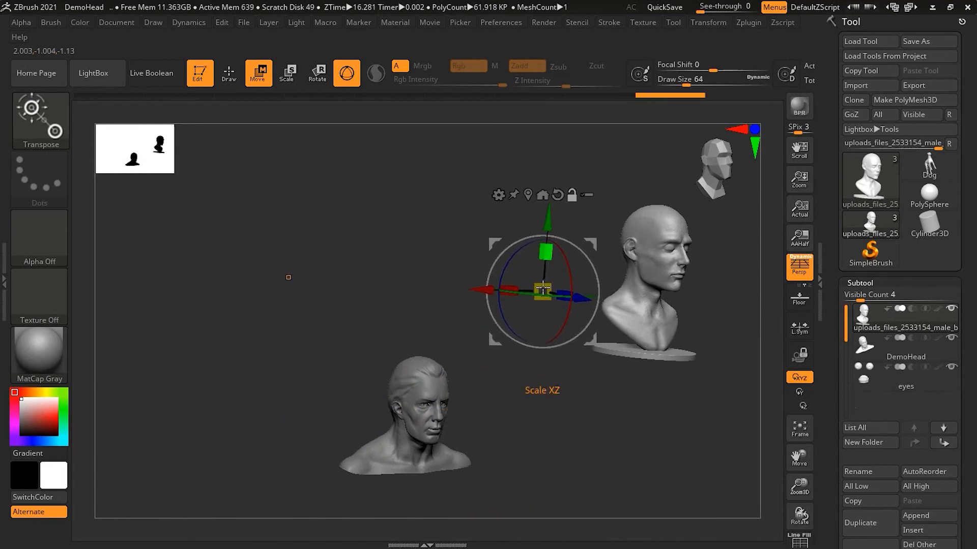
pyautogui.moveTo(503, 290); pyautogui.dragTo(634, 287)
pyautogui.moveTo(718, 425); pyautogui.dragTo(472, 405)
pyautogui.moveTo(538, 283); pyautogui.dragTo(373, 283)
pyautogui.moveTo(447, 426); pyautogui.dragTo(515, 426)
pyautogui.keyDown('alt'); pyautogui.moveTo(374, 293); pyautogui.dragTo(267, 309); pyautogui.keyUp('alt')
pyautogui.moveTo(276, 436); pyautogui.dragTo(325, 442)
pyautogui.moveTo(273, 302); pyautogui.dragTo(301, 302)
# - Lower the male bust about 1.08 units along the Y axis and undo the stray edit made after it
pyautogui.moveTo(368, 237); pyautogui.dragTo(364, 319)
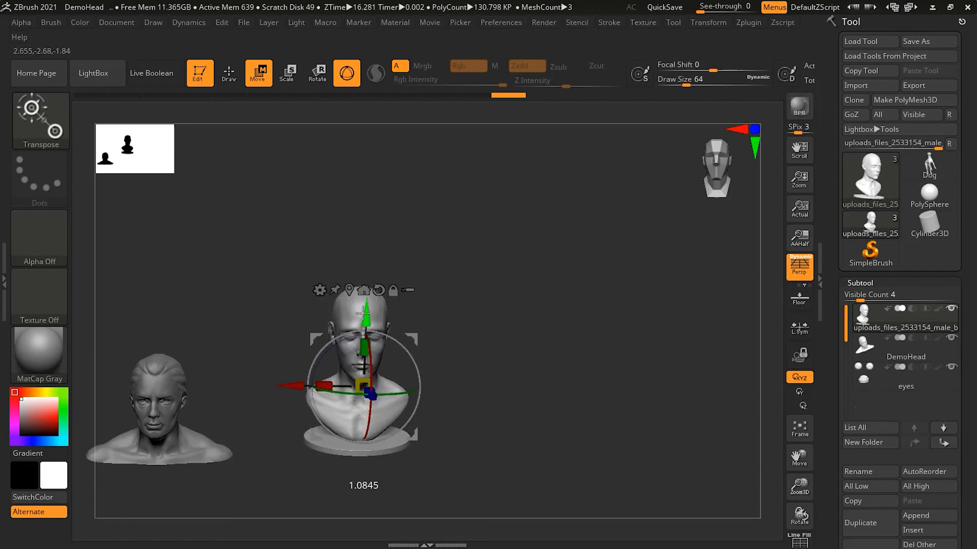
pyautogui.keyDown('alt'); pyautogui.moveTo(251, 398); pyautogui.dragTo(399, 406); pyautogui.keyUp('alt')
pyautogui.moveTo(434, 373); pyautogui.dragTo(229, 413)
pyautogui.hotkey('ctrl', 'z')
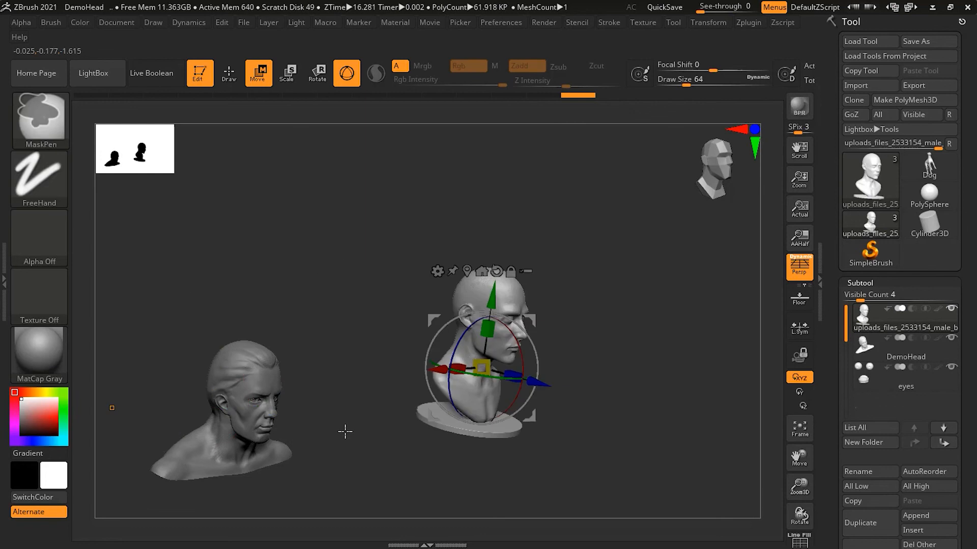
# - Move the male bust sideways and down until it overlaps the DemoHead bust
pyautogui.keyDown('ctrl'); pyautogui.moveTo(462, 389); pyautogui.dragTo(275, 406); pyautogui.keyUp('ctrl')
pyautogui.moveTo(414, 405); pyautogui.dragTo(599, 399)
pyautogui.moveTo(506, 360); pyautogui.dragTo(375, 345)
pyautogui.keyDown('alt'); pyautogui.moveTo(476, 362); pyautogui.dragTo(530, 381); pyautogui.keyUp('alt')
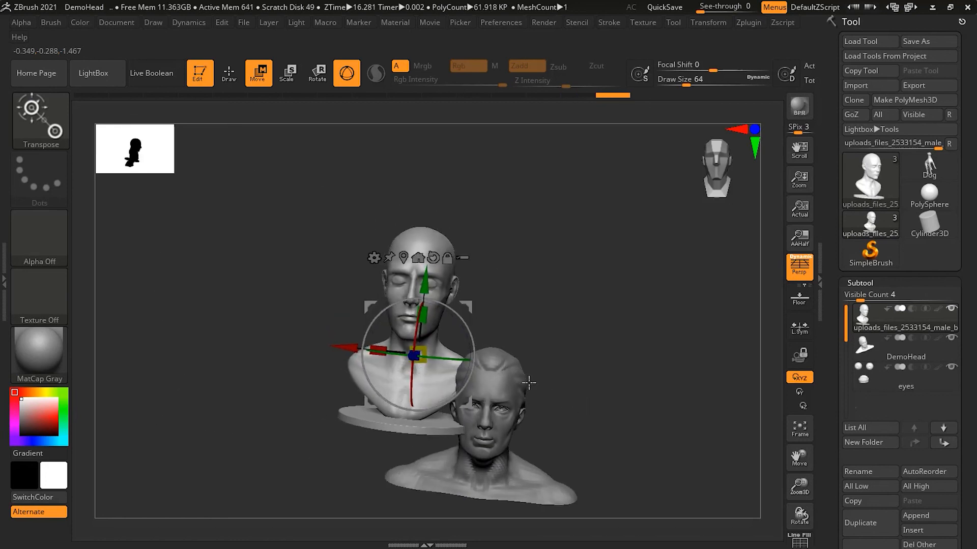
pyautogui.moveTo(417, 279); pyautogui.dragTo(414, 343)
pyautogui.moveTo(333, 400); pyautogui.dragTo(410, 423)
pyautogui.moveTo(693, 443); pyautogui.dragTo(627, 422)
pyautogui.moveTo(499, 346); pyautogui.dragTo(498, 356)
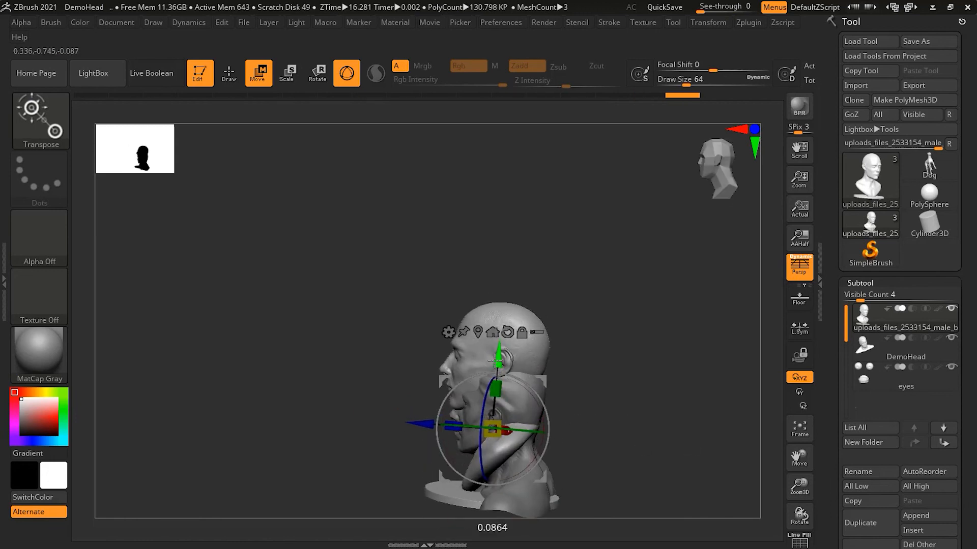
# - Fine-tune the male bust's position against the DemoHead bust along all three axes and scale it uniformly to a similar size
pyautogui.moveTo(628, 450); pyautogui.dragTo(654, 392)
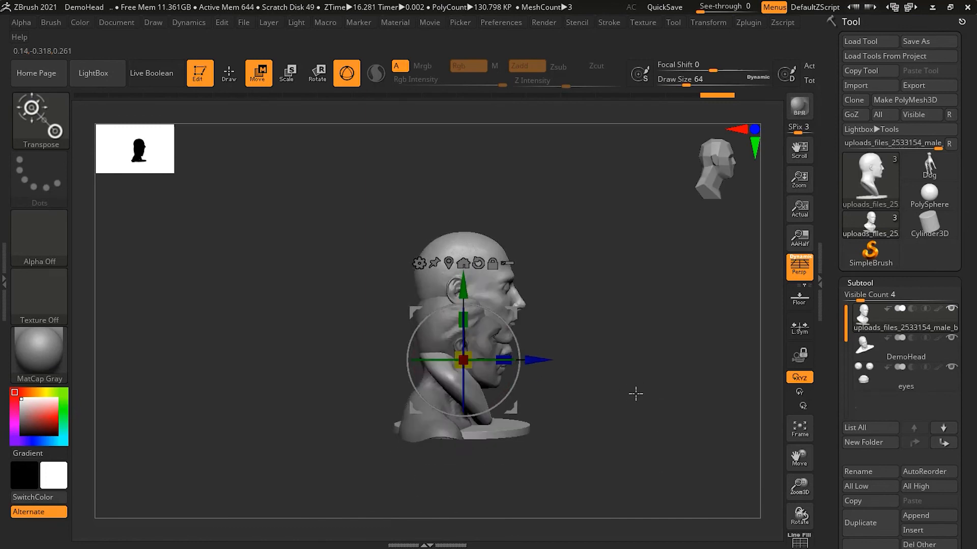
pyautogui.moveTo(537, 360); pyautogui.dragTo(522, 361)
pyautogui.moveTo(582, 404); pyautogui.dragTo(558, 433)
pyautogui.moveTo(446, 360); pyautogui.dragTo(476, 366)
pyautogui.moveTo(446, 288); pyautogui.dragTo(446, 306)
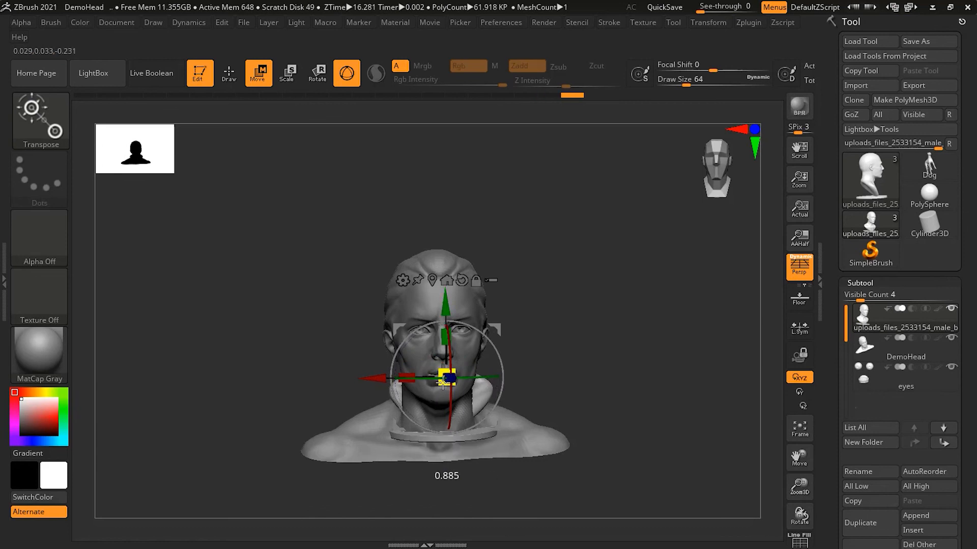
pyautogui.moveTo(434, 386); pyautogui.dragTo(440, 382)
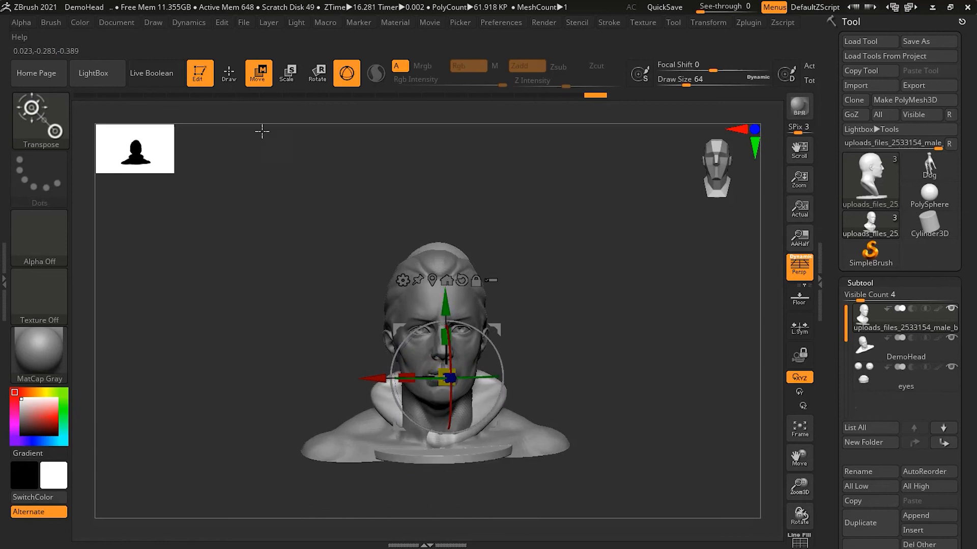
# - Return to Draw mode and hide the DemoHead and eyes subtools to isolate the imported male bust for inspection
pyautogui.click(234, 84)
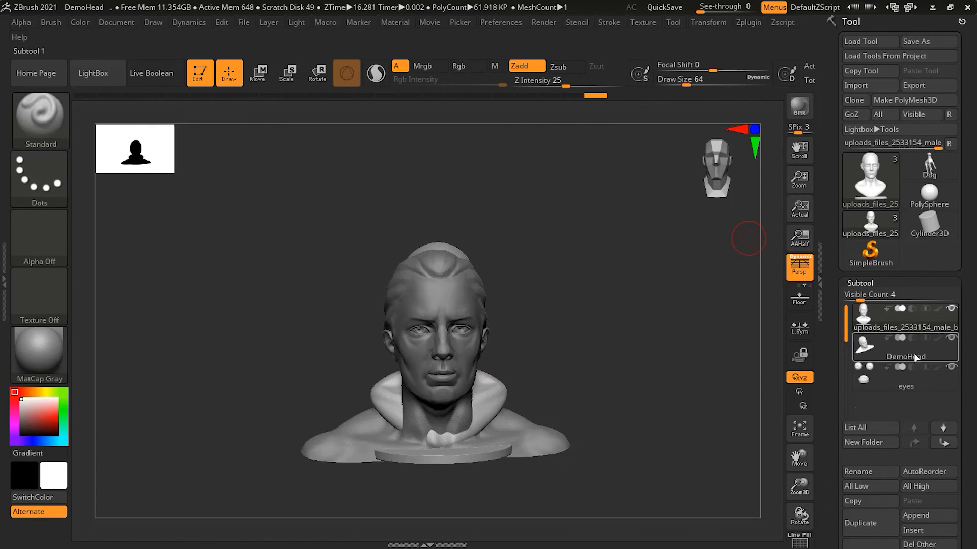
pyautogui.click(951, 339)
pyautogui.click(951, 366)
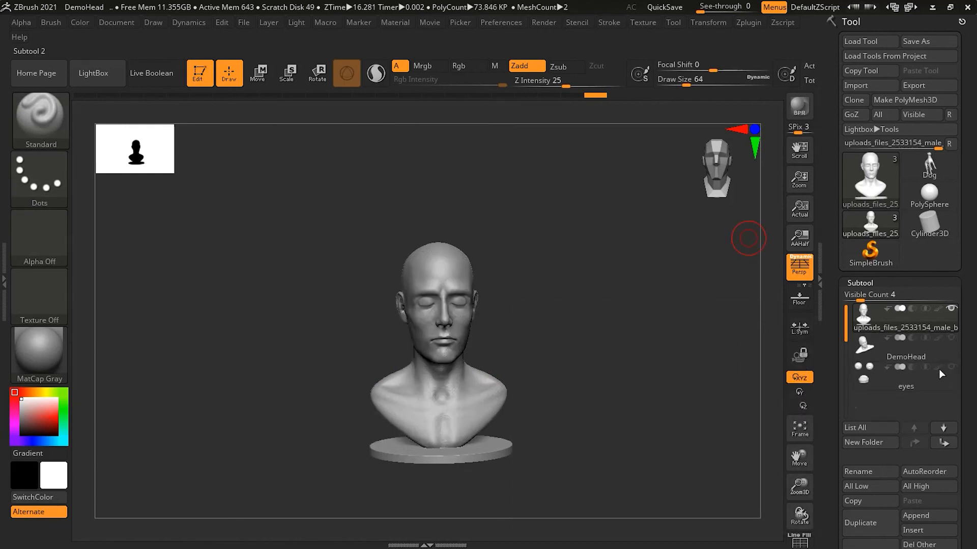
pyautogui.moveTo(566, 353); pyautogui.dragTo(630, 370)
pyautogui.keyDown('ctrl'); pyautogui.moveTo(492, 310); pyautogui.dragTo(662, 298, button='right'); pyautogui.keyUp('ctrl')
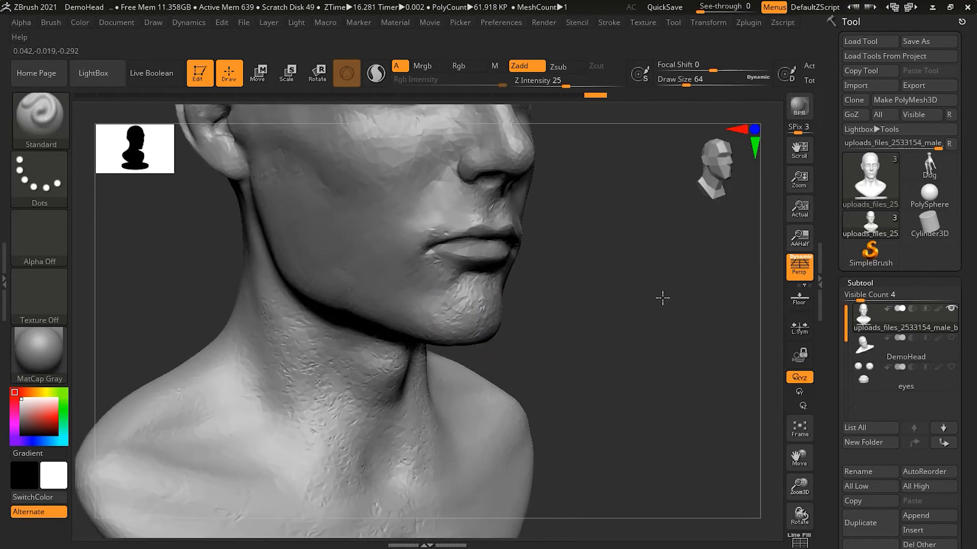
pyautogui.press('f')
pyautogui.moveTo(580, 356); pyautogui.dragTo(687, 299)
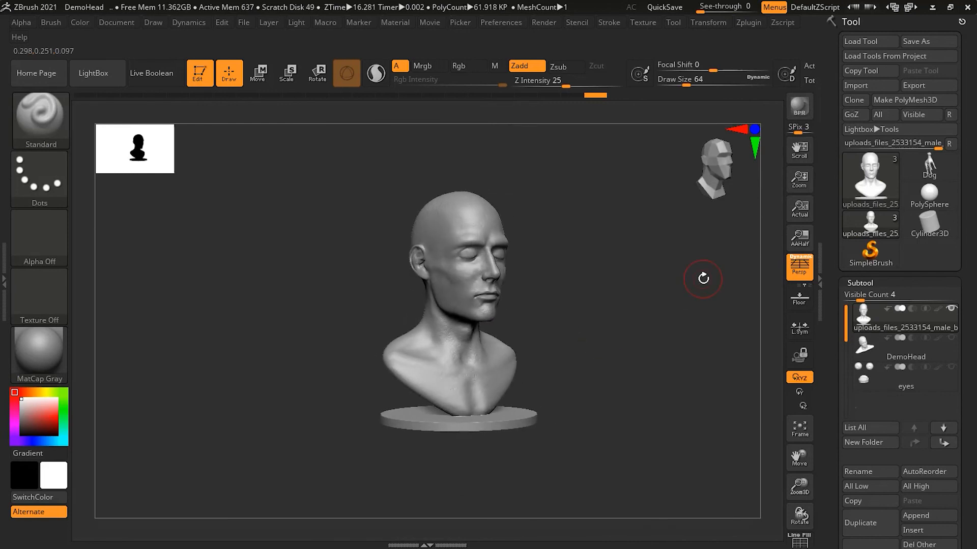